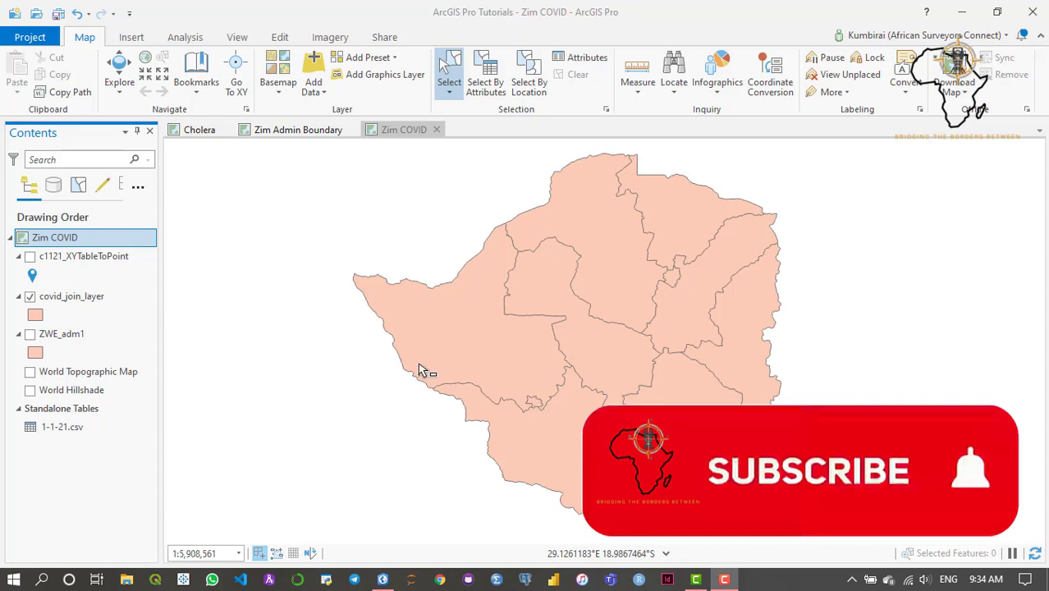
# Step: Open the attribute table of the covid_join_layer layer
pyautogui.click(85, 297)
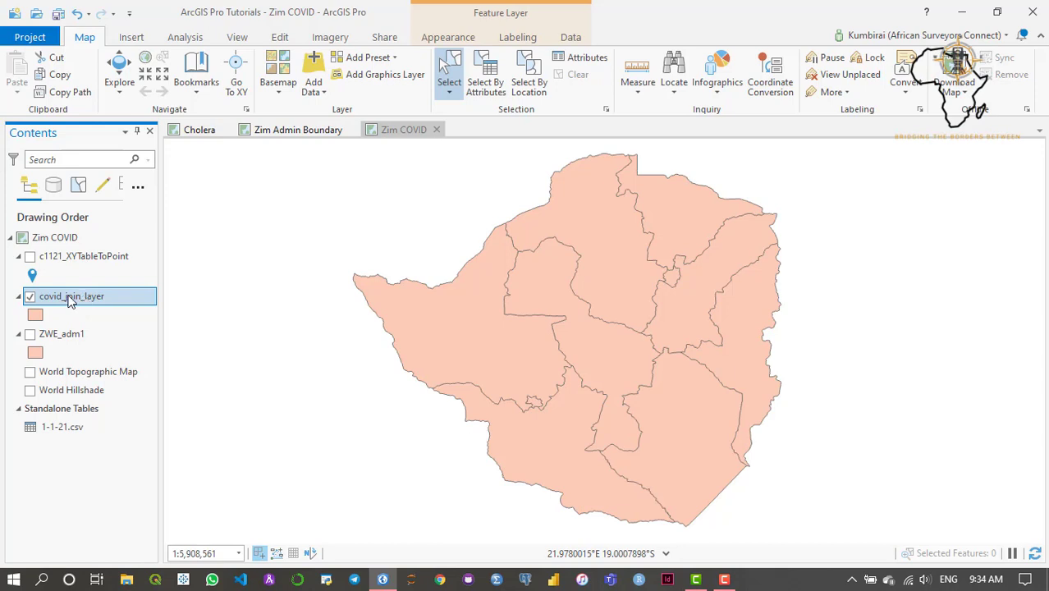
pyautogui.rightClick(70, 302)
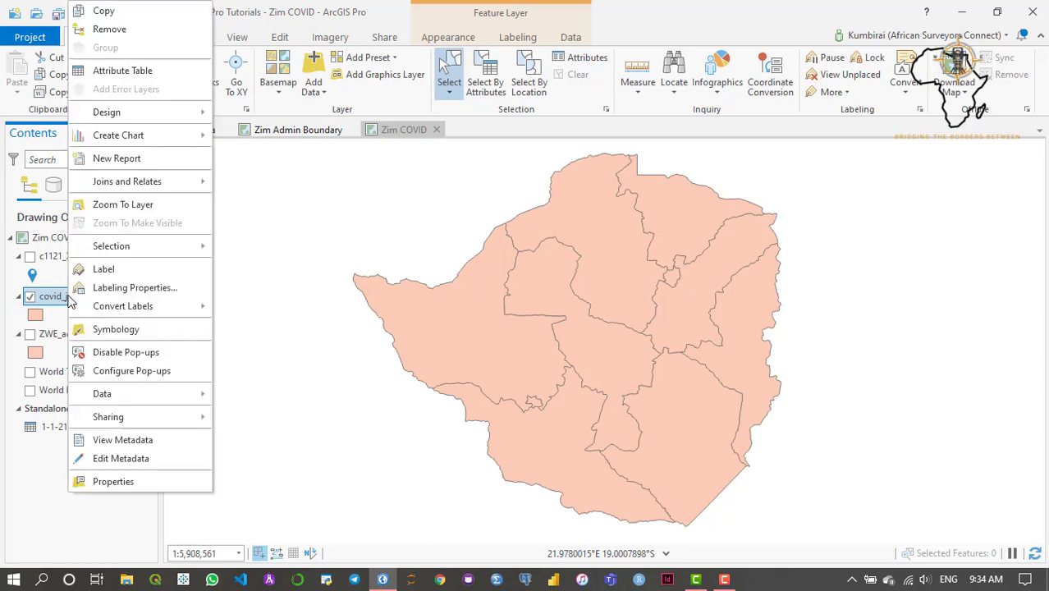
pyautogui.click(121, 71)
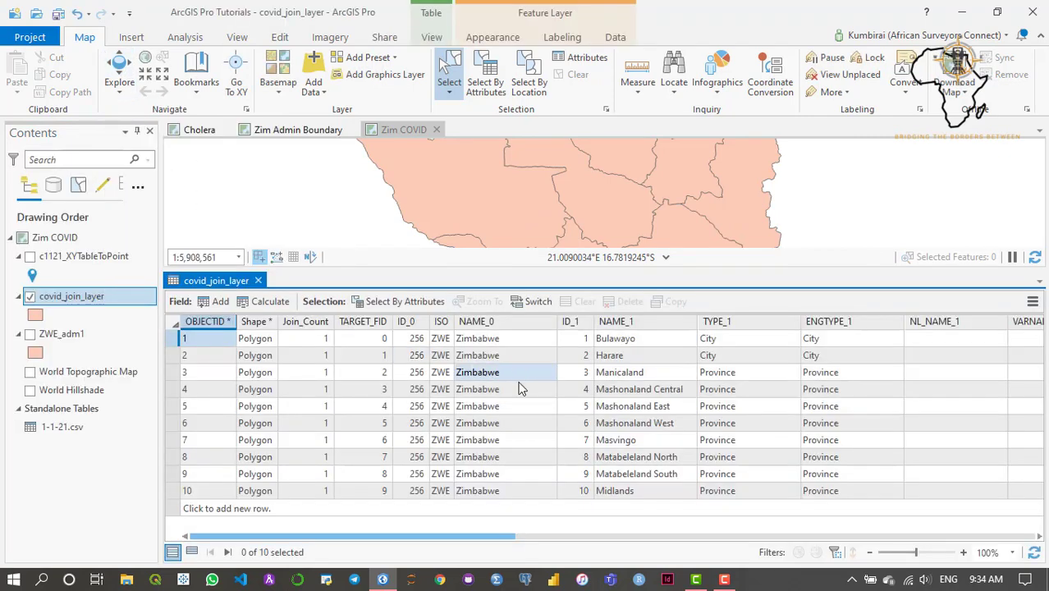
# Step: Examine the covid_join_layer table's columns, including the cases, recovered, deaths and population fields for each province
pyautogui.moveTo(505, 535); pyautogui.dragTo(725, 537)
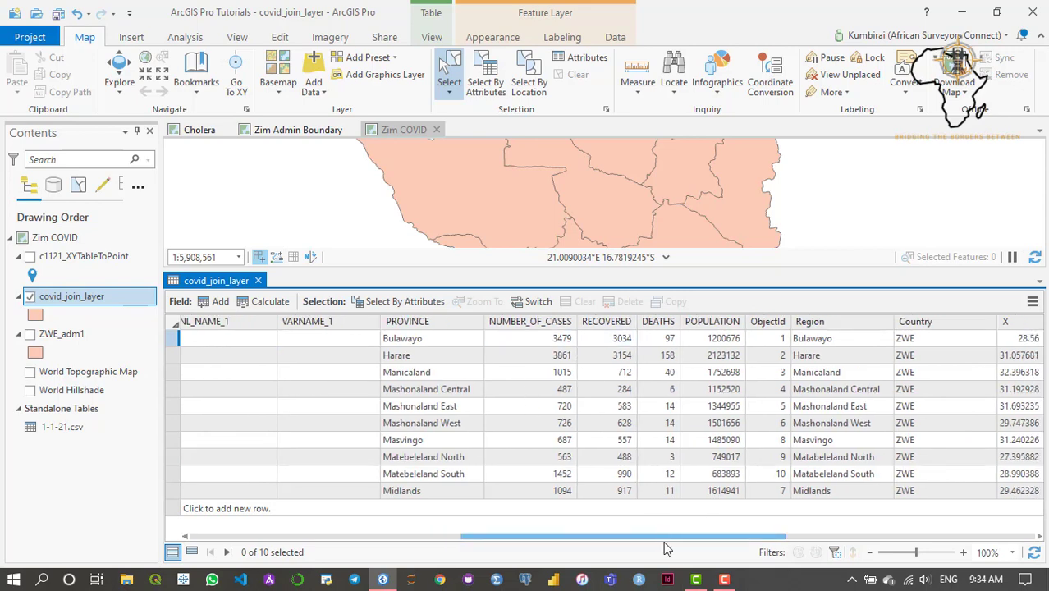
pyautogui.hscroll(5, 733, 535)
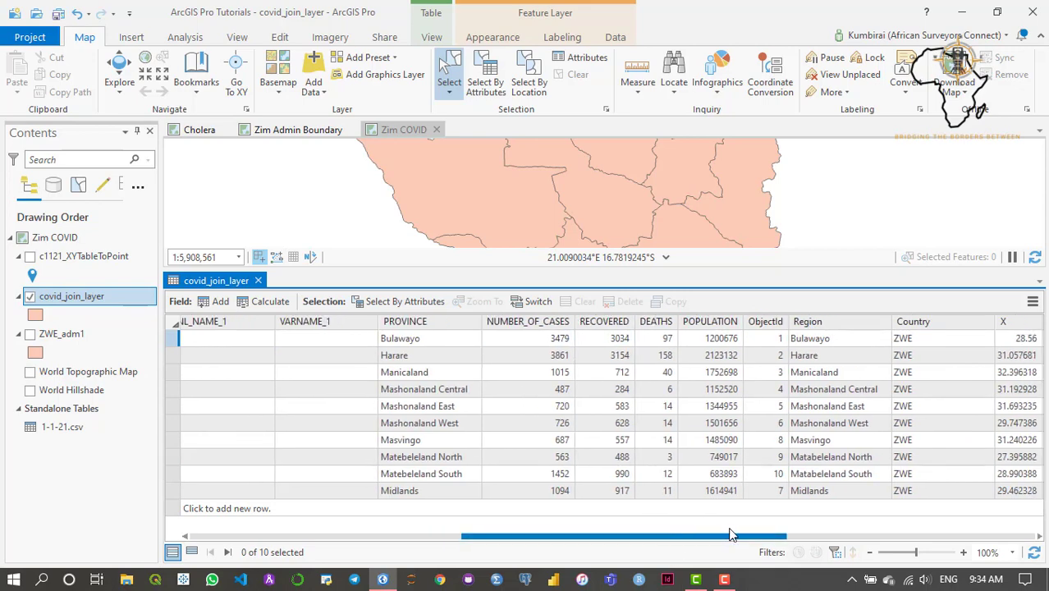
pyautogui.moveTo(732, 529); pyautogui.dragTo(726, 529)
pyautogui.click(541, 338)
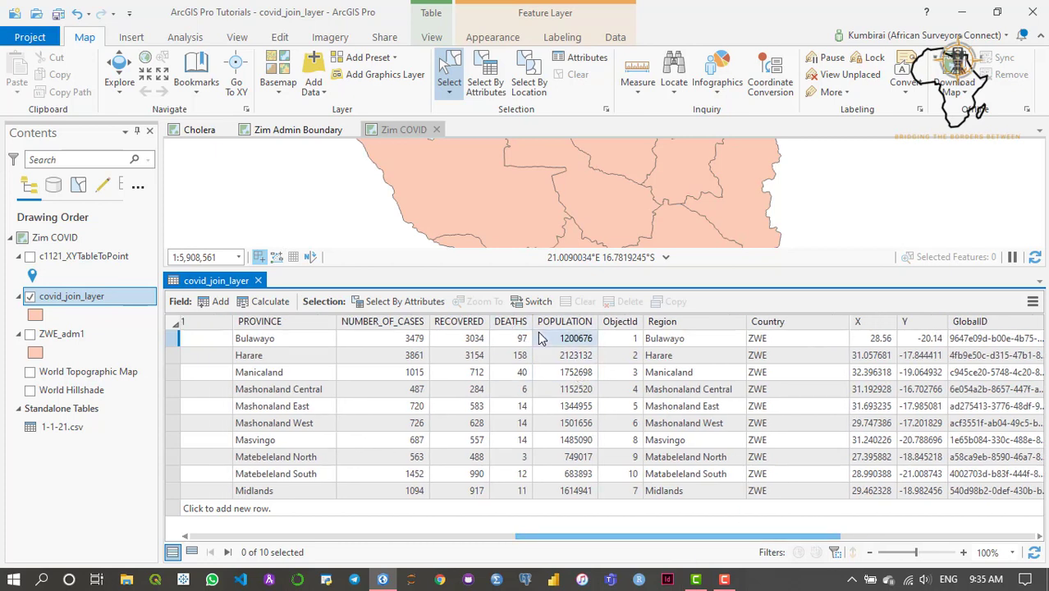
pyautogui.hscroll(-10, 389, 533)
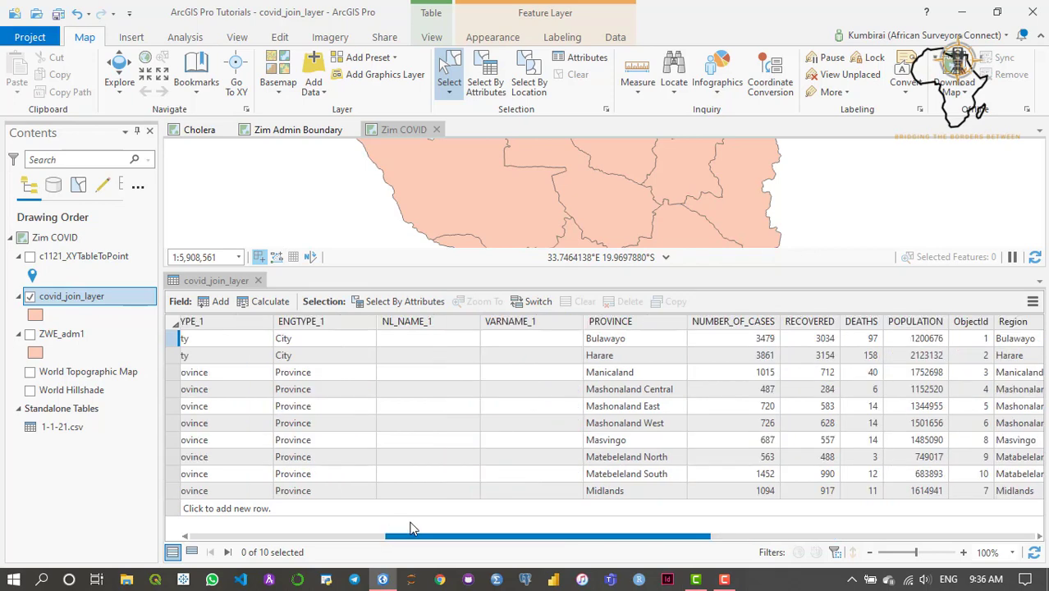
pyautogui.moveTo(558, 536); pyautogui.dragTo(928, 542)
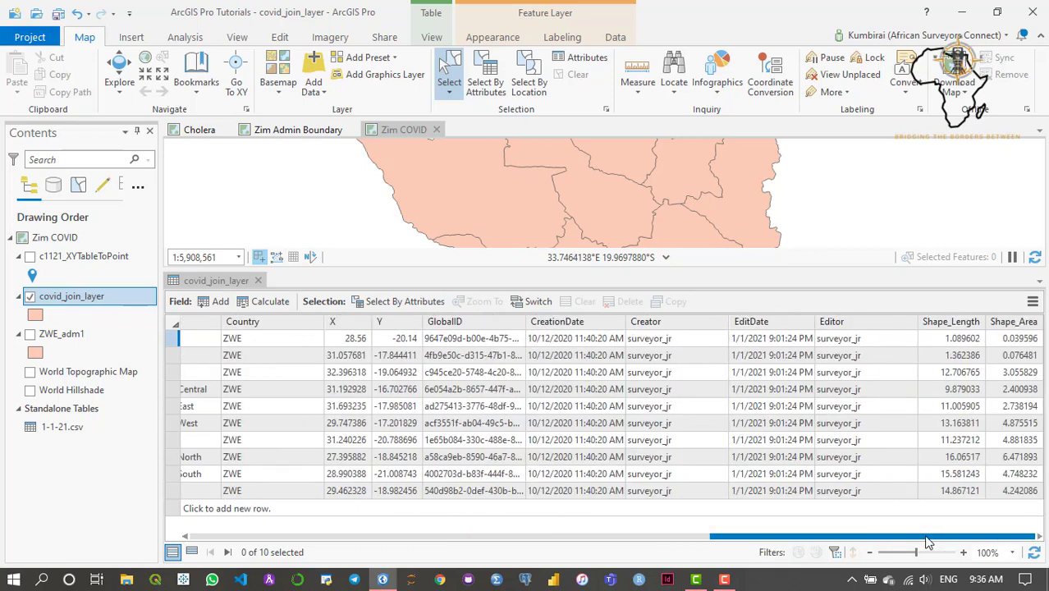
pyautogui.moveTo(690, 545); pyautogui.dragTo(600, 538)
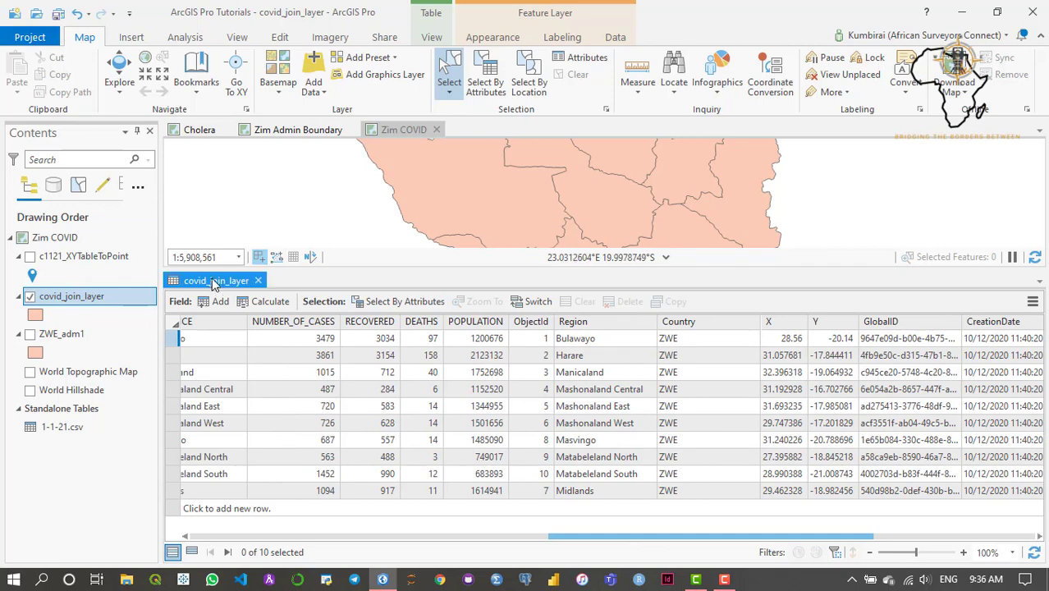
# Step: Dock the covid_join_layer table as a full-size view alongside the maps and bring its COVID statistics columns into view
pyautogui.moveTo(212, 279); pyautogui.dragTo(604, 187)
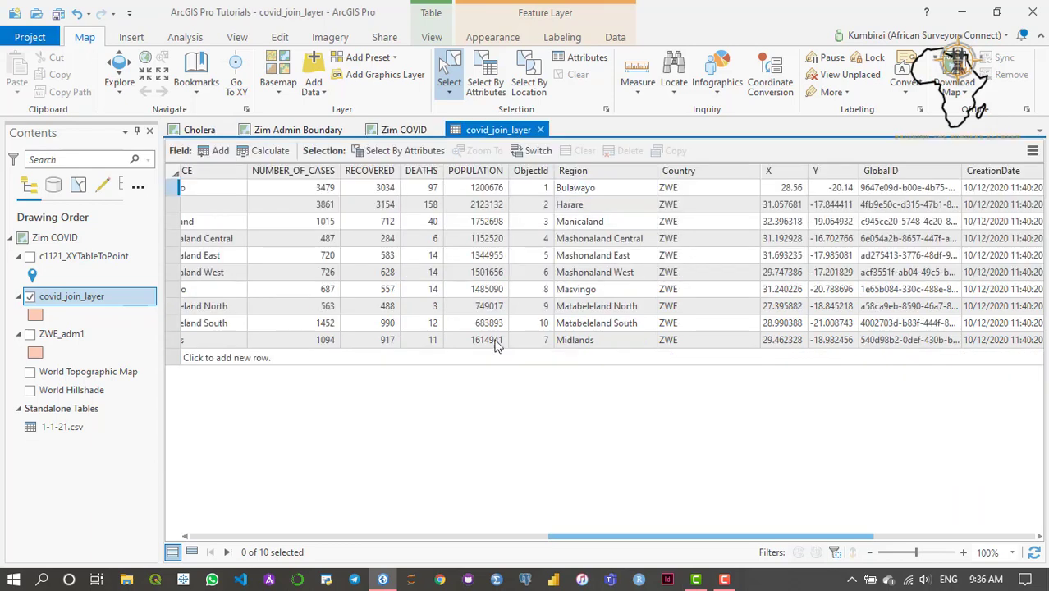
pyautogui.moveTo(651, 541); pyautogui.dragTo(488, 532)
pyautogui.moveTo(425, 531); pyautogui.dragTo(535, 518)
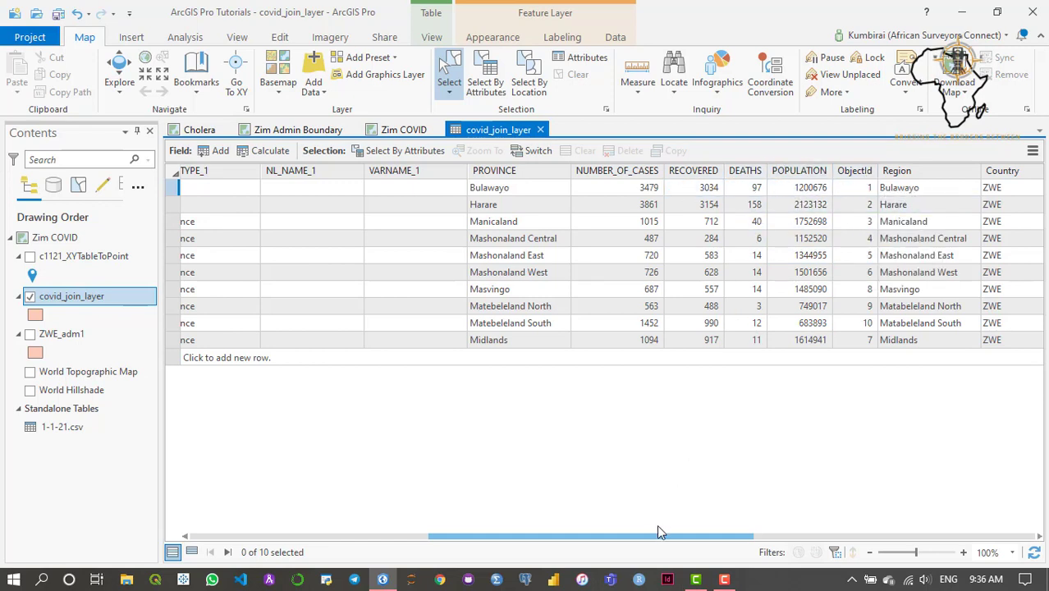
pyautogui.moveTo(657, 539); pyautogui.dragTo(765, 527)
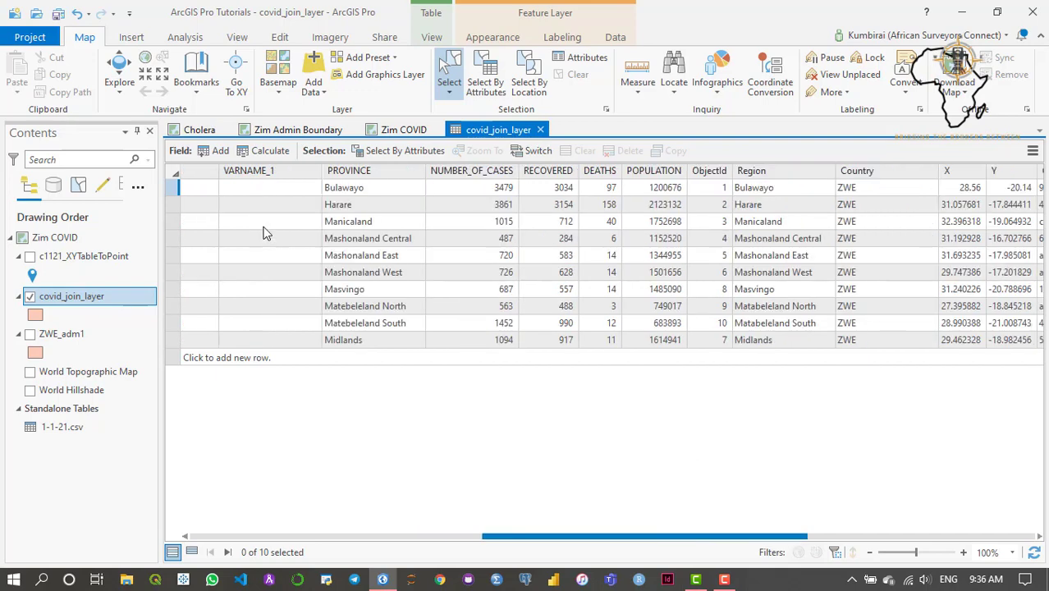
# Step: Add a new field named active_cases to the covid_join_layer table
pyautogui.click(210, 152)
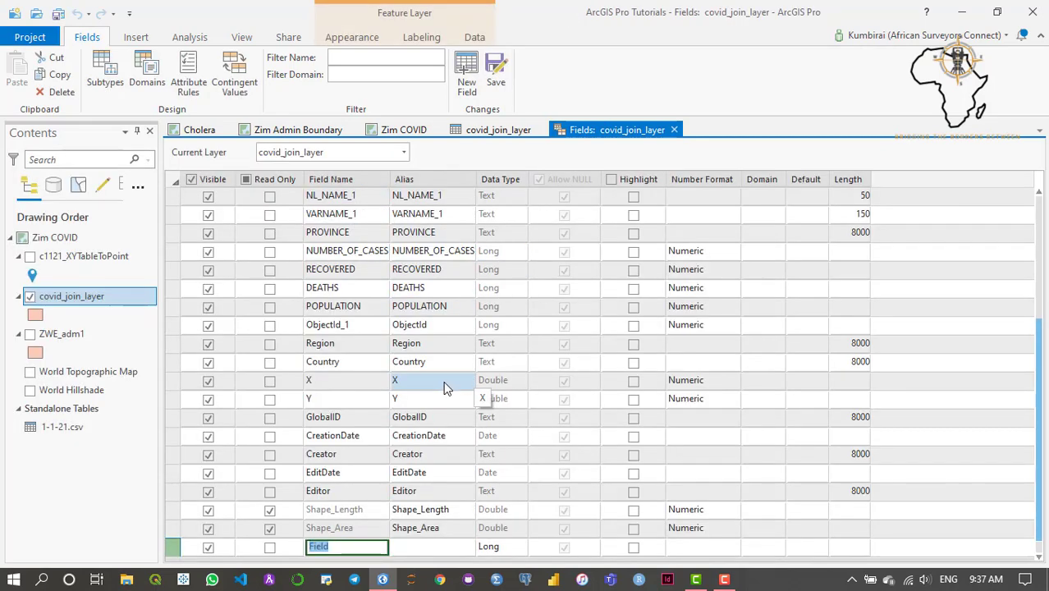
pyautogui.scroll(-1, 444, 386)
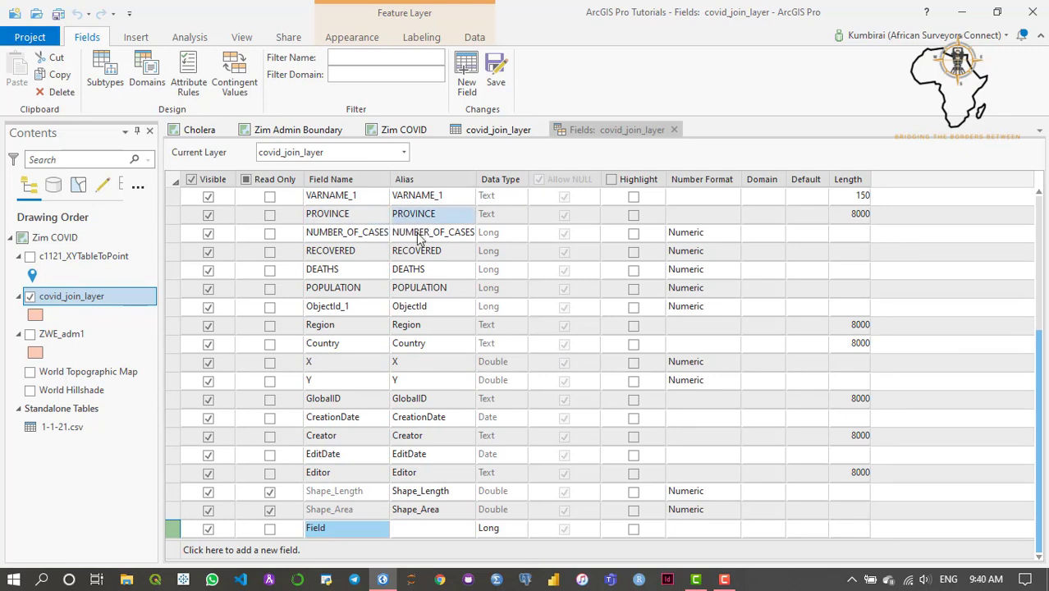
pyautogui.click(333, 530)
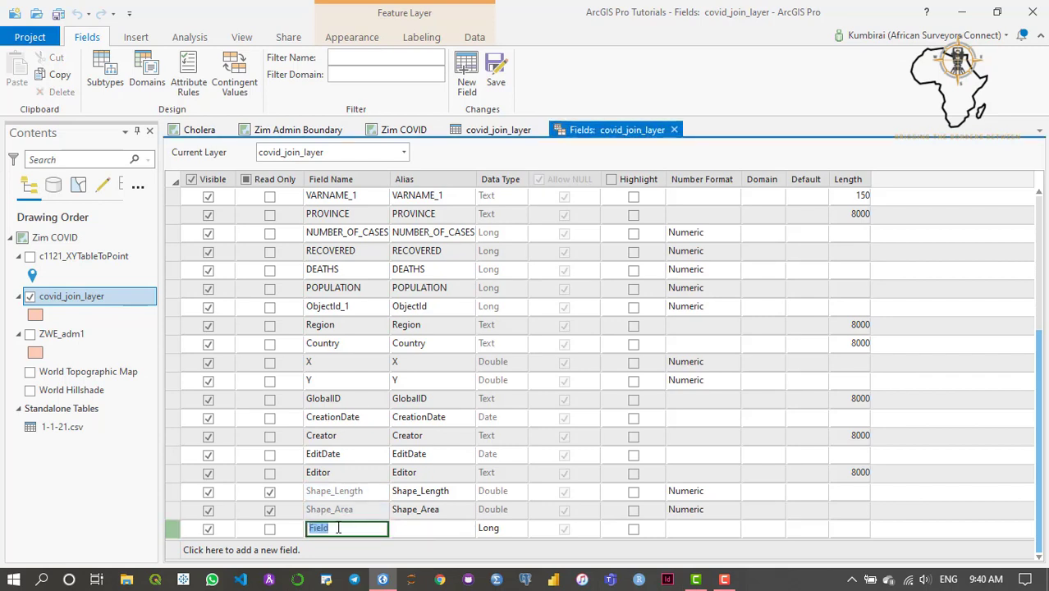
pyautogui.press('BackSpace')
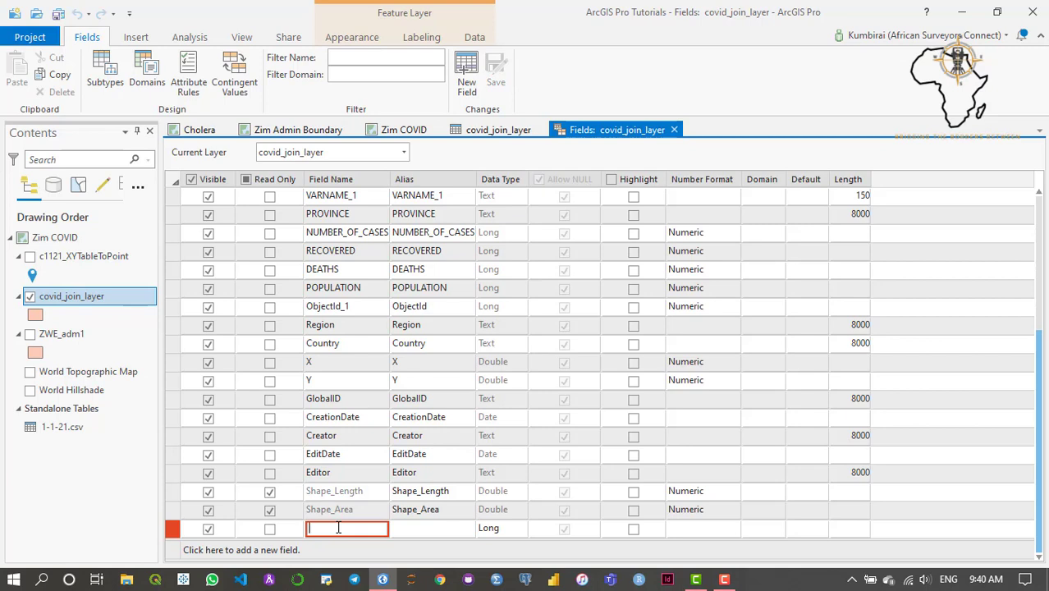
pyautogui.write('active')
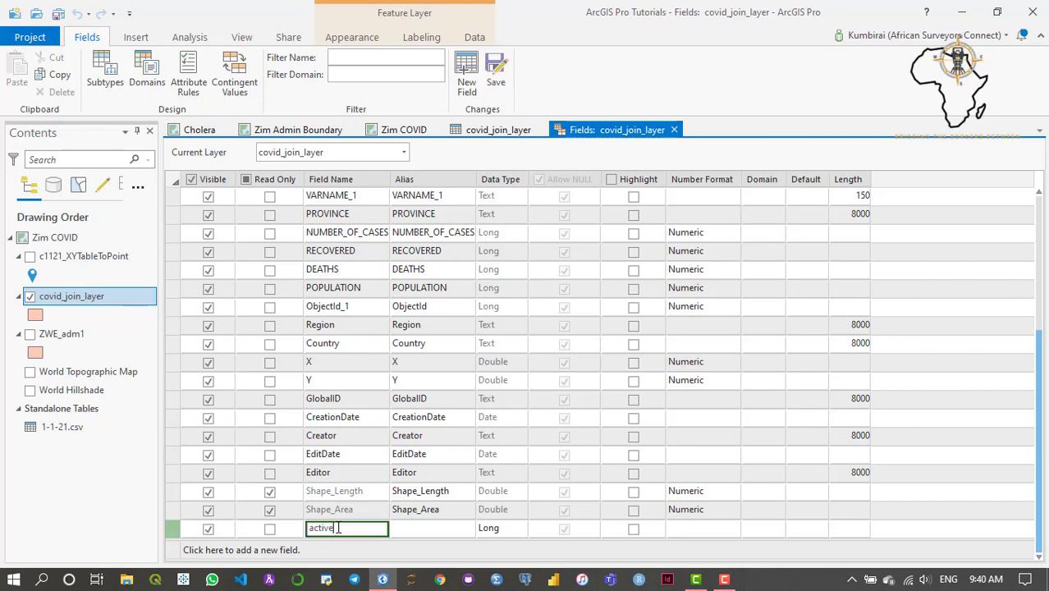
pyautogui.write('_cases')
# Step: Give the active_cases field the alias Active Cases and the data type Long
pyautogui.click(436, 530)
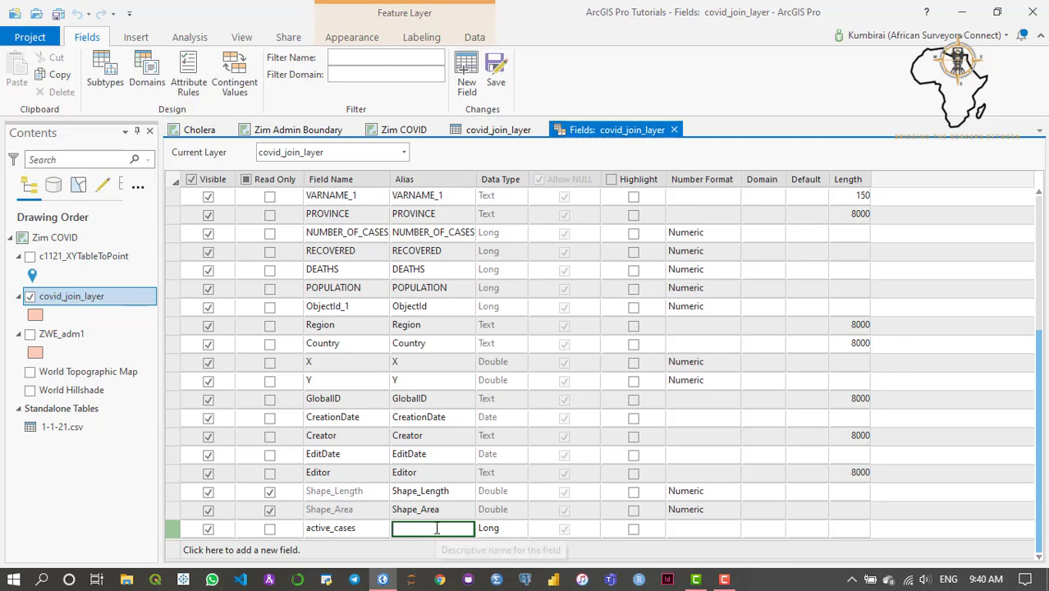
pyautogui.write('Active Cases')
pyautogui.click(503, 531)
pyautogui.click(518, 531)
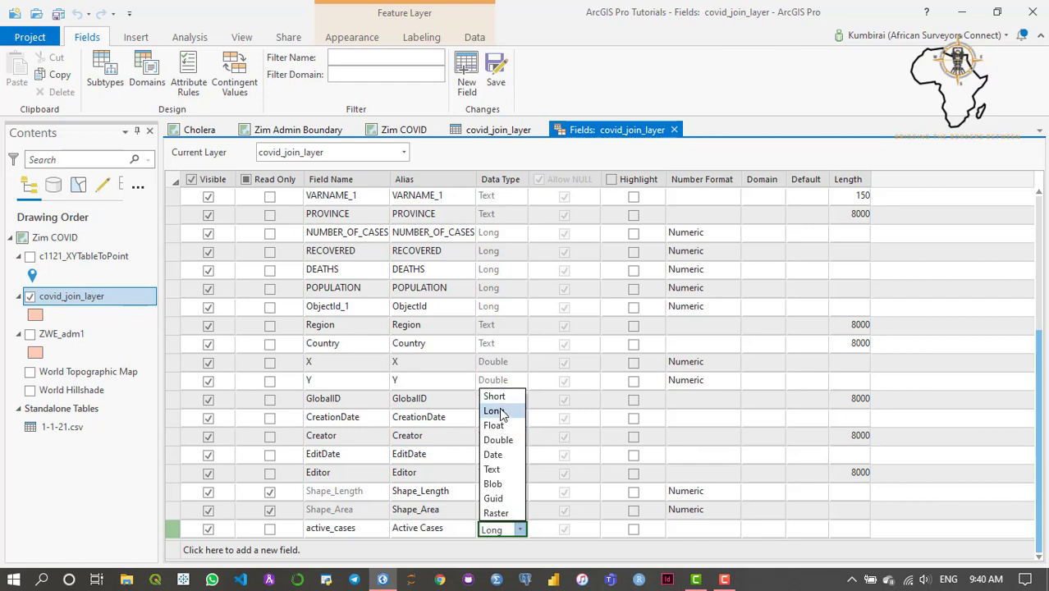
pyautogui.click(495, 411)
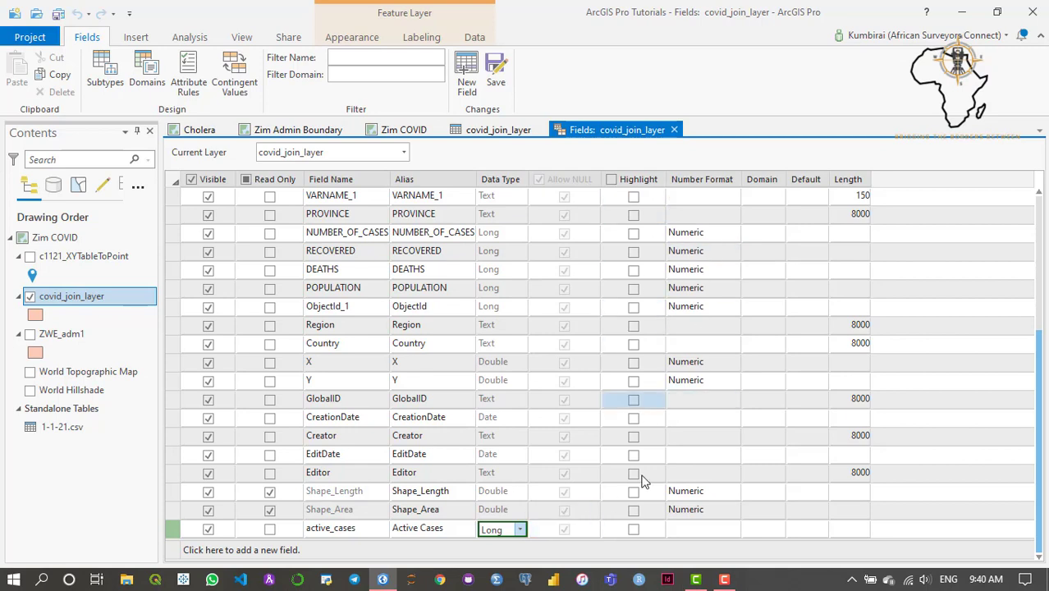
# Step: Set the active_cases field's number format to the Numeric category, keeping 6 decimal places and left alignment
pyautogui.click(697, 530)
pyautogui.click(697, 528)
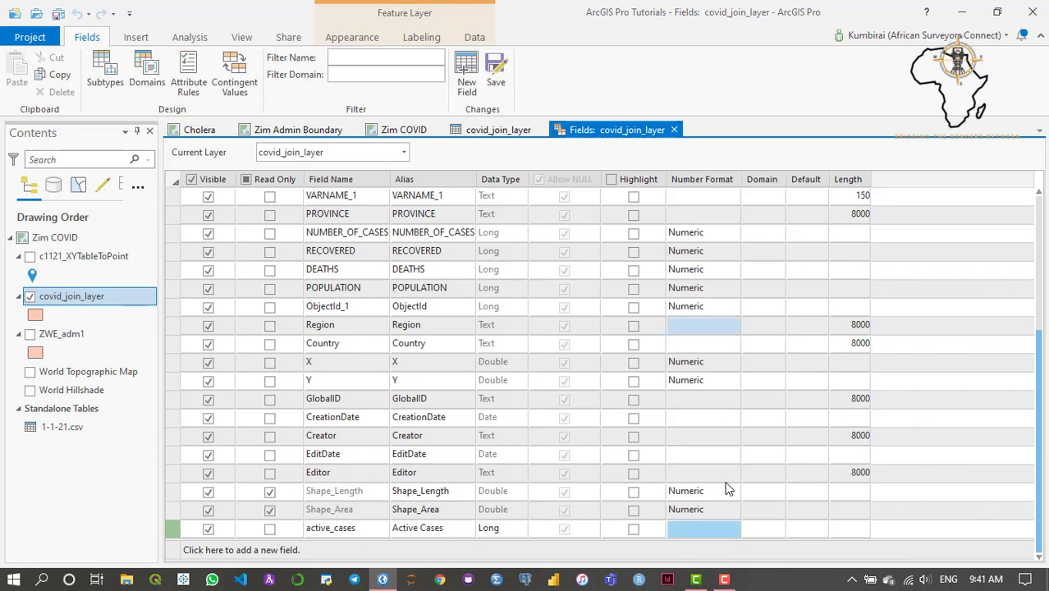
pyautogui.click(732, 530)
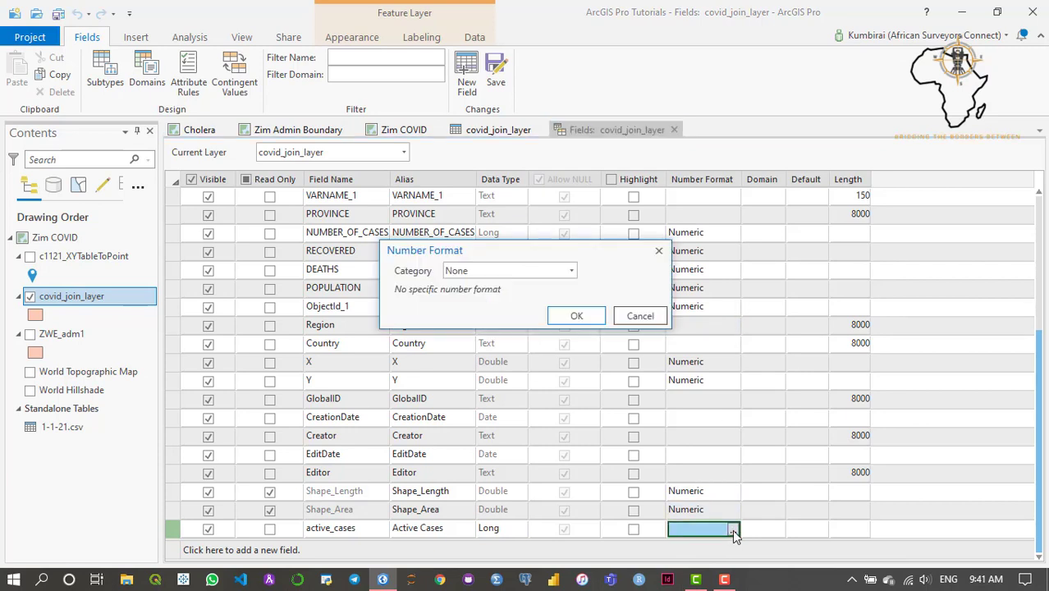
pyautogui.click(572, 270)
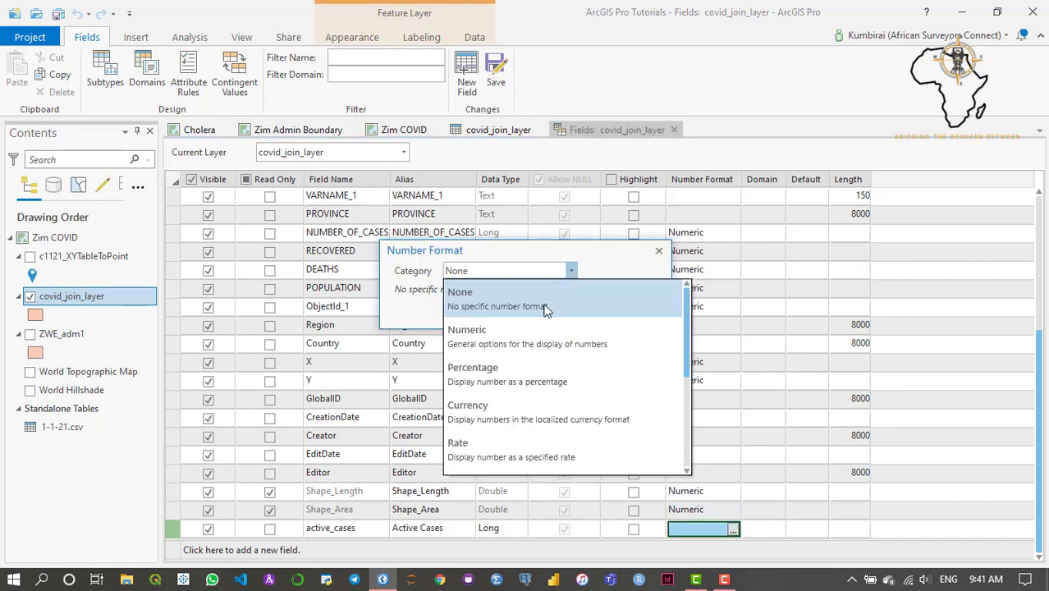
pyautogui.click(482, 337)
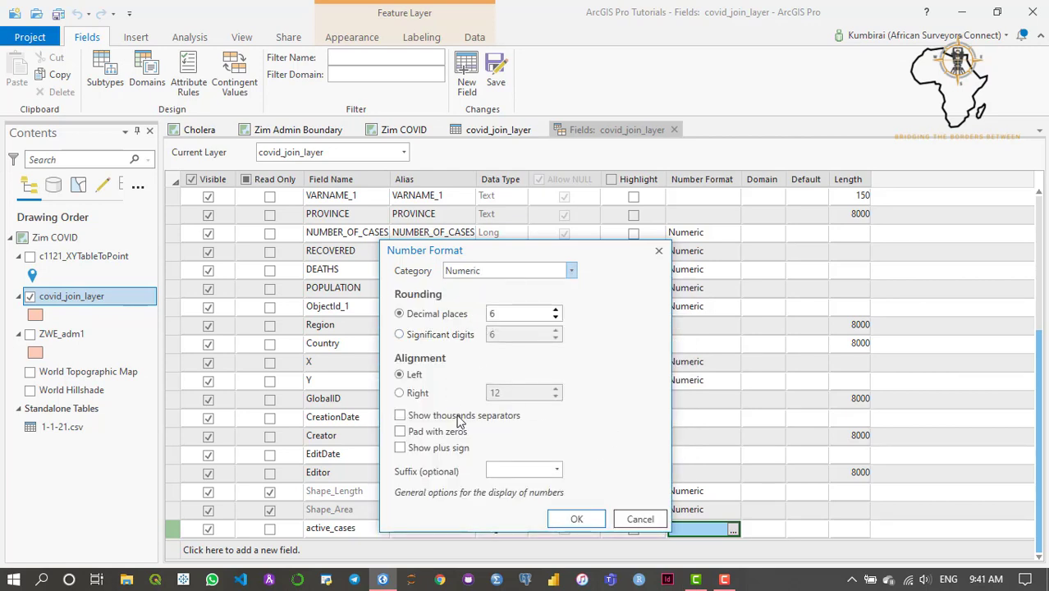
pyautogui.click(577, 519)
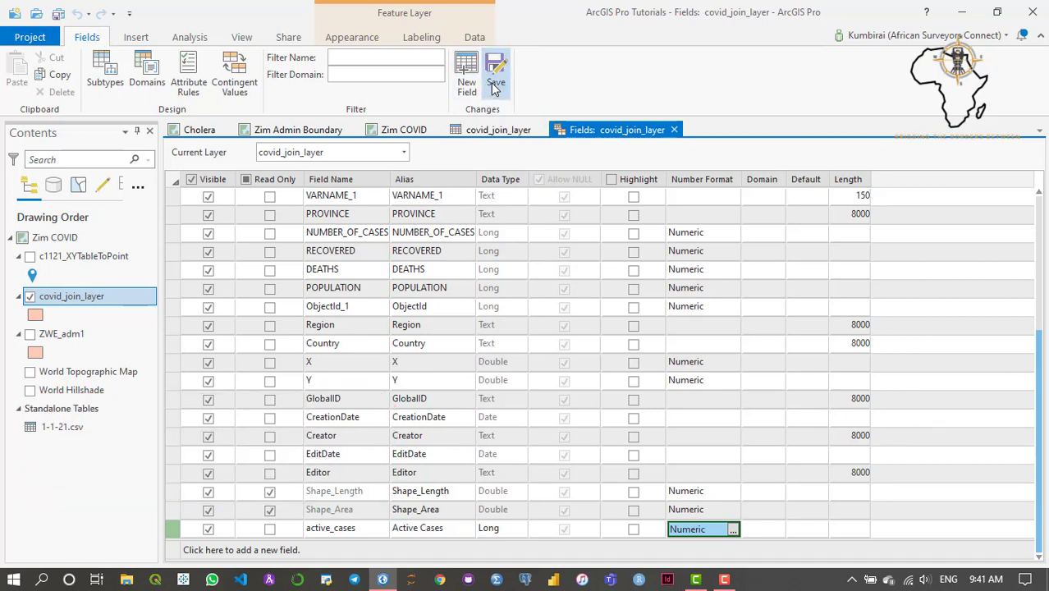
# Step: Save the field changes, close the field design view and return to the covid_join_layer attribute table
pyautogui.click(494, 89)
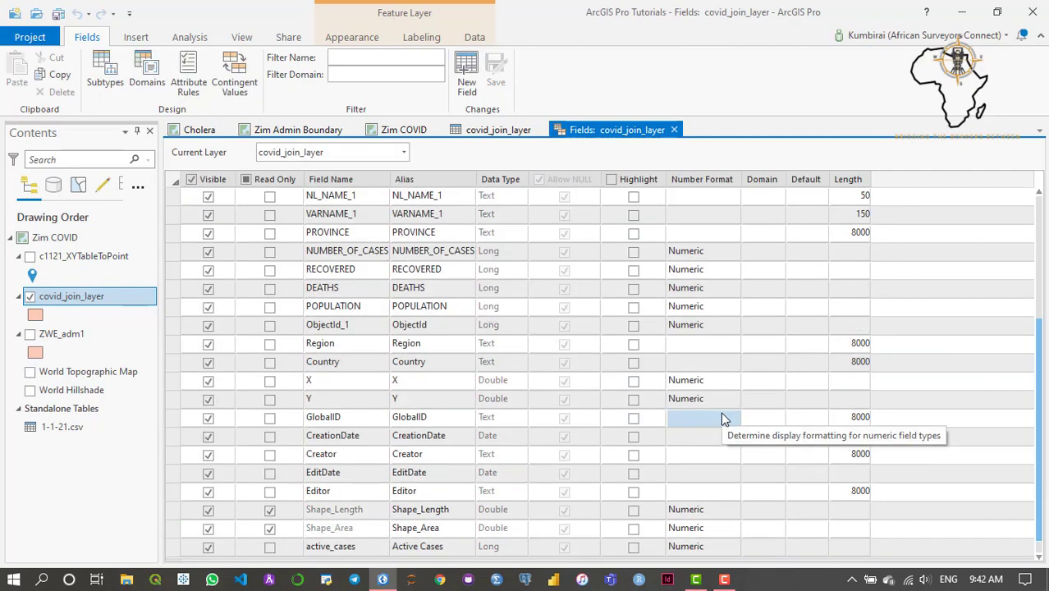
pyautogui.click(645, 366)
pyautogui.click(562, 215)
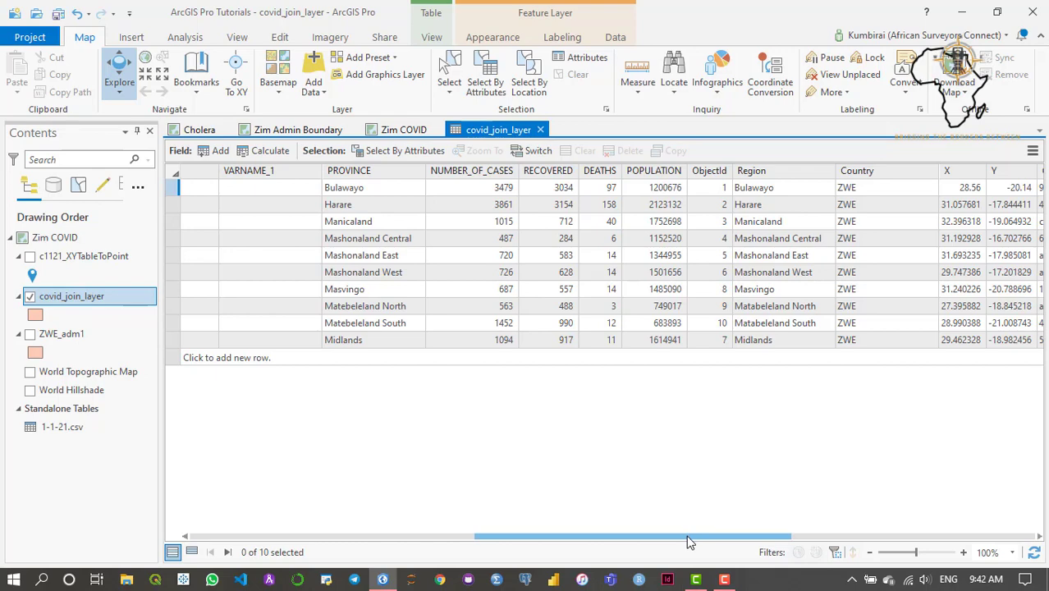
# Step: Examine the Active Cases column at the end of the attribute table, including the cell of its first record
pyautogui.moveTo(690, 541); pyautogui.dragTo(943, 541)
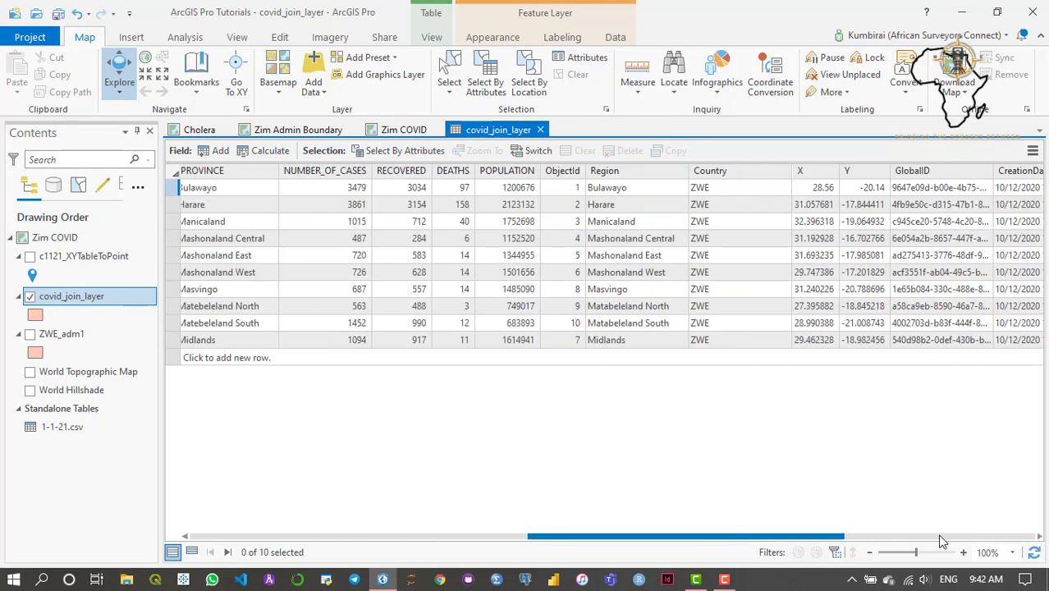
pyautogui.click(1014, 538)
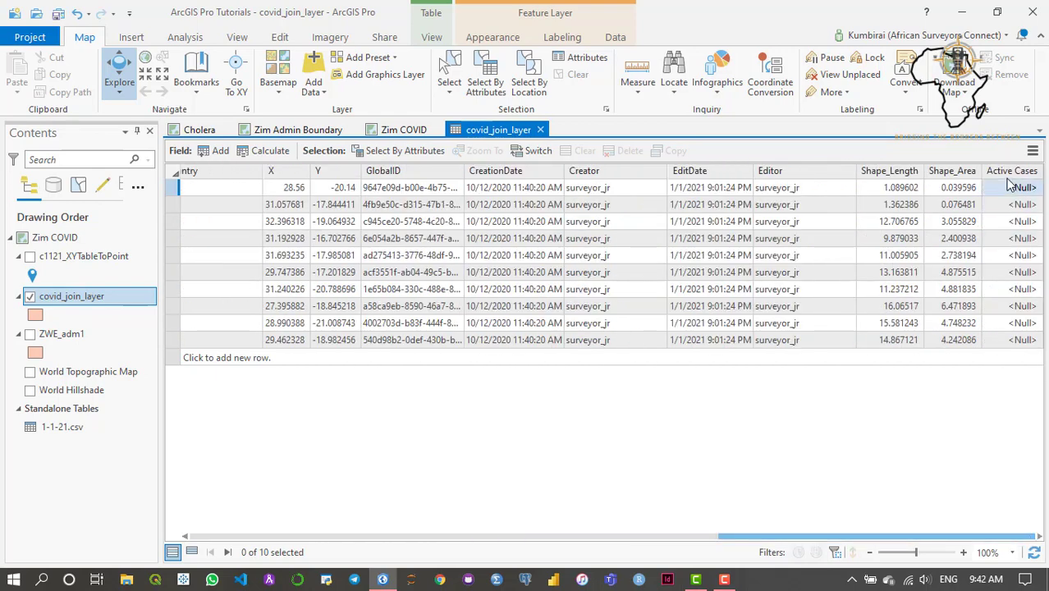
pyautogui.moveTo(1011, 179)
pyautogui.doubleClick(1016, 188)
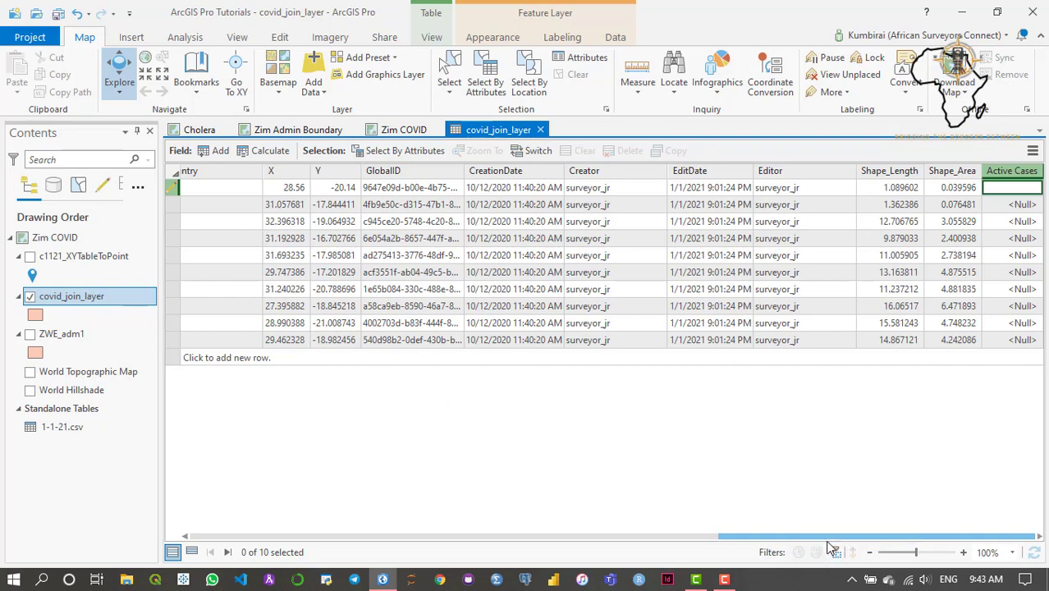
pyautogui.moveTo(829, 538); pyautogui.dragTo(659, 538)
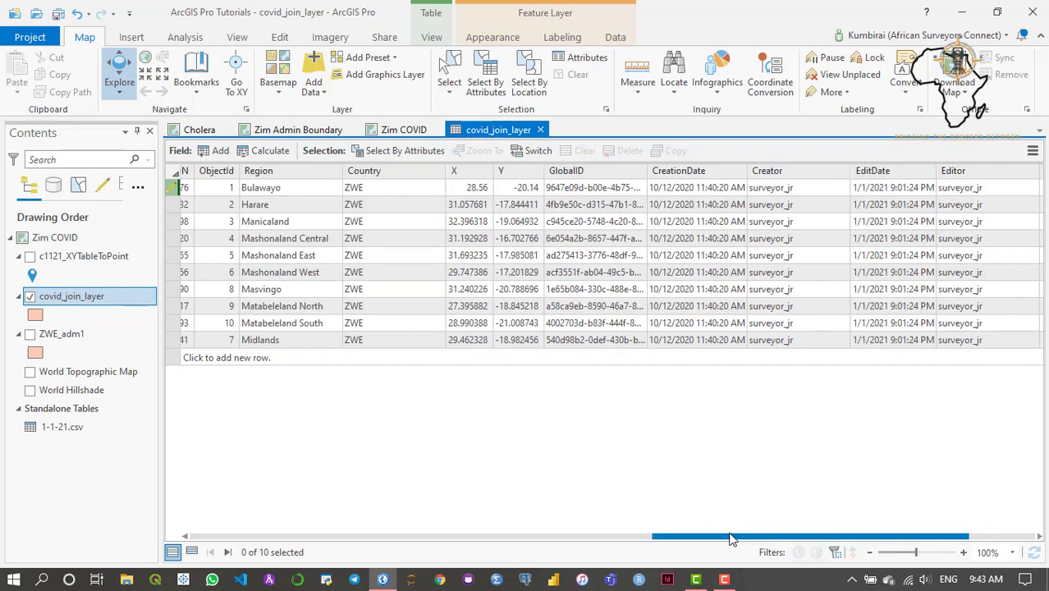
pyautogui.moveTo(731, 538); pyautogui.dragTo(999, 538)
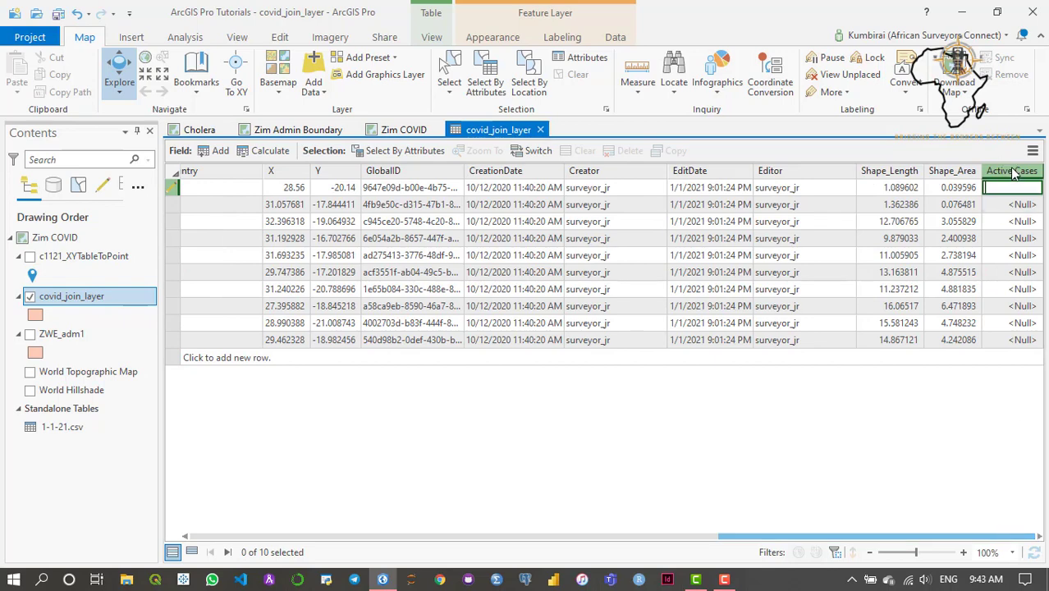
# Step: Open Calculate Field for the Active Cases column and set the expression type to Arcade
pyautogui.rightClick(1014, 172)
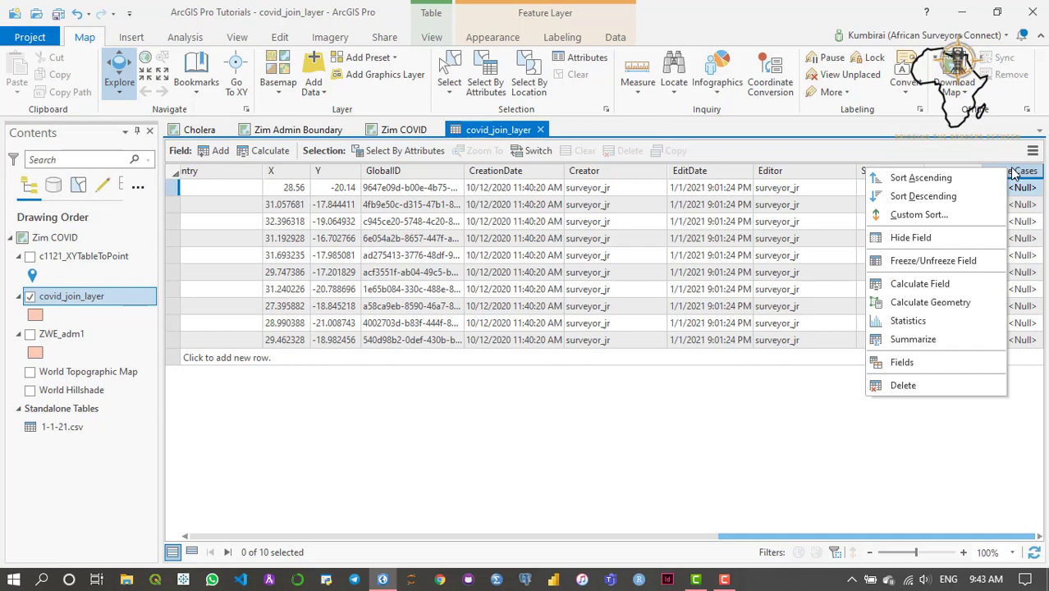
pyautogui.click(915, 286)
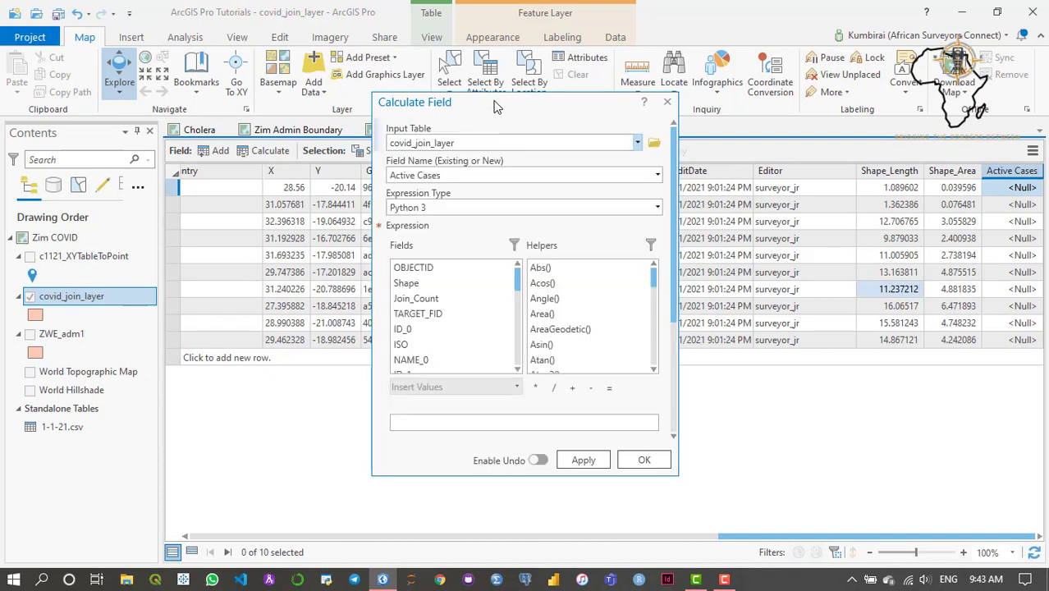
pyautogui.click(485, 82)
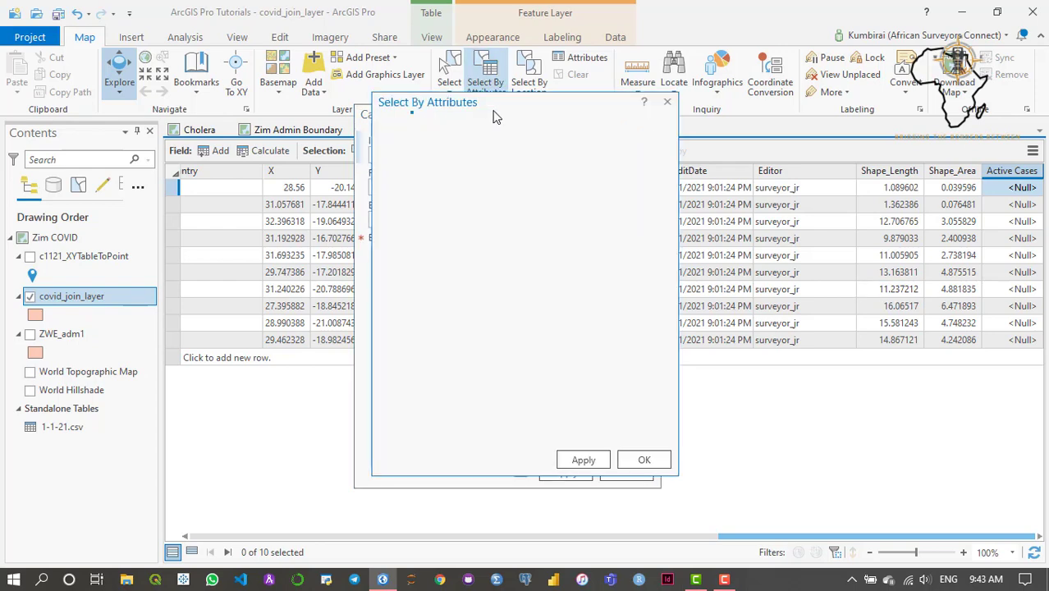
pyautogui.click(667, 102)
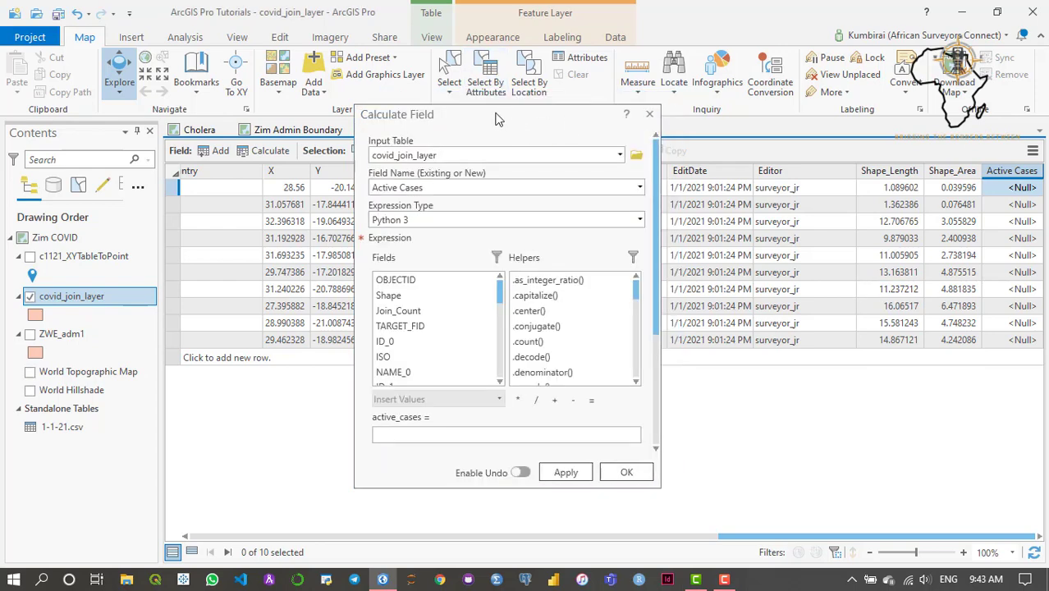
pyautogui.moveTo(495, 117)
pyautogui.mouseDown()
pyautogui.moveTo(464, 150)
pyautogui.moveTo(487, 137)
pyautogui.moveTo(462, 130)
pyautogui.moveTo(491, 115)
pyautogui.mouseUp()
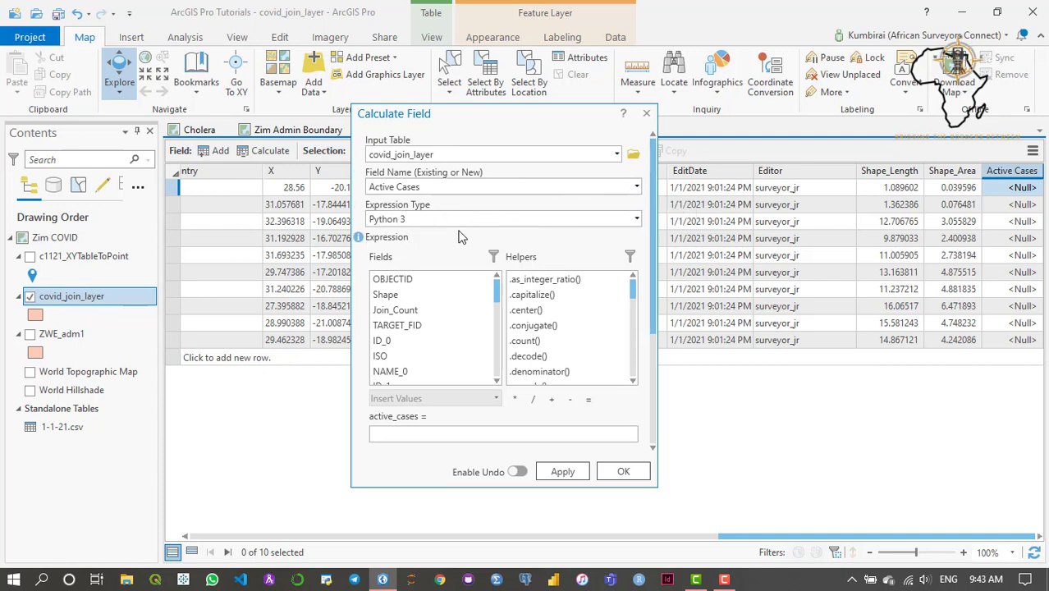
pyautogui.click(637, 220)
pyautogui.click(421, 258)
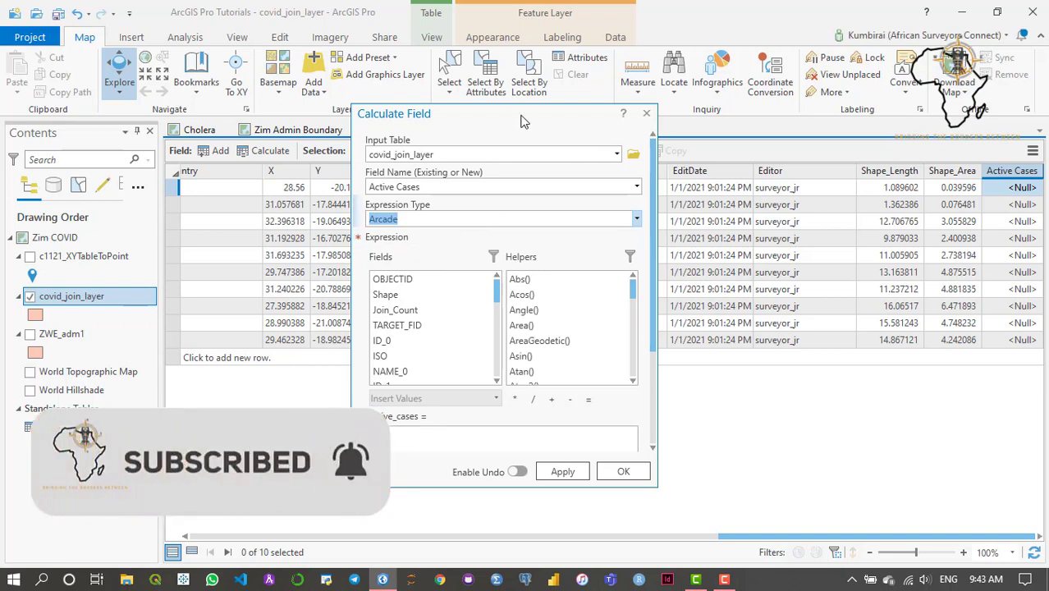
pyautogui.moveTo(526, 122); pyautogui.dragTo(548, 132)
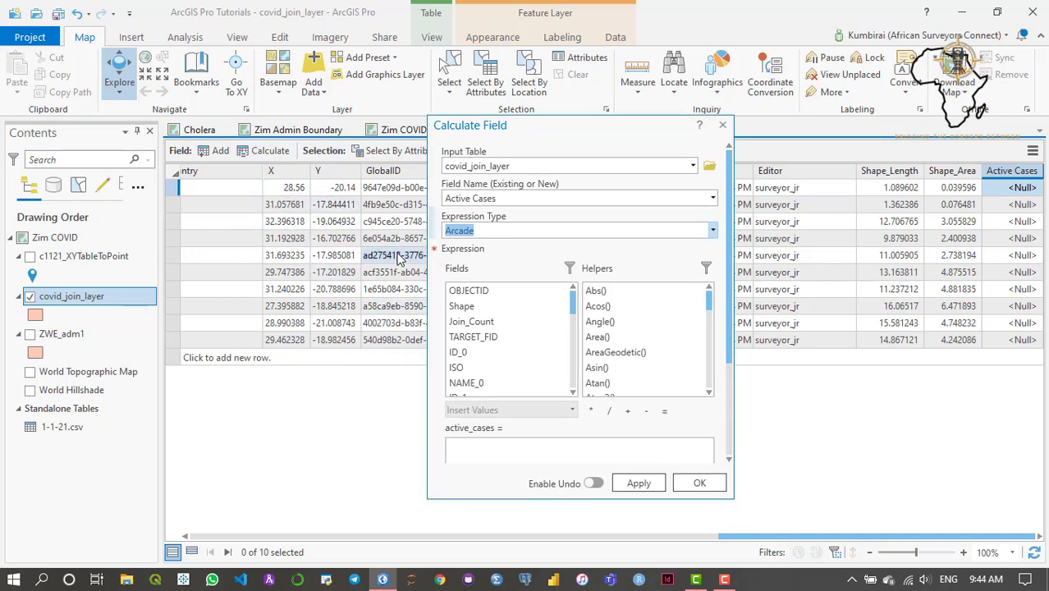
pyautogui.moveTo(561, 131); pyautogui.dragTo(487, 139)
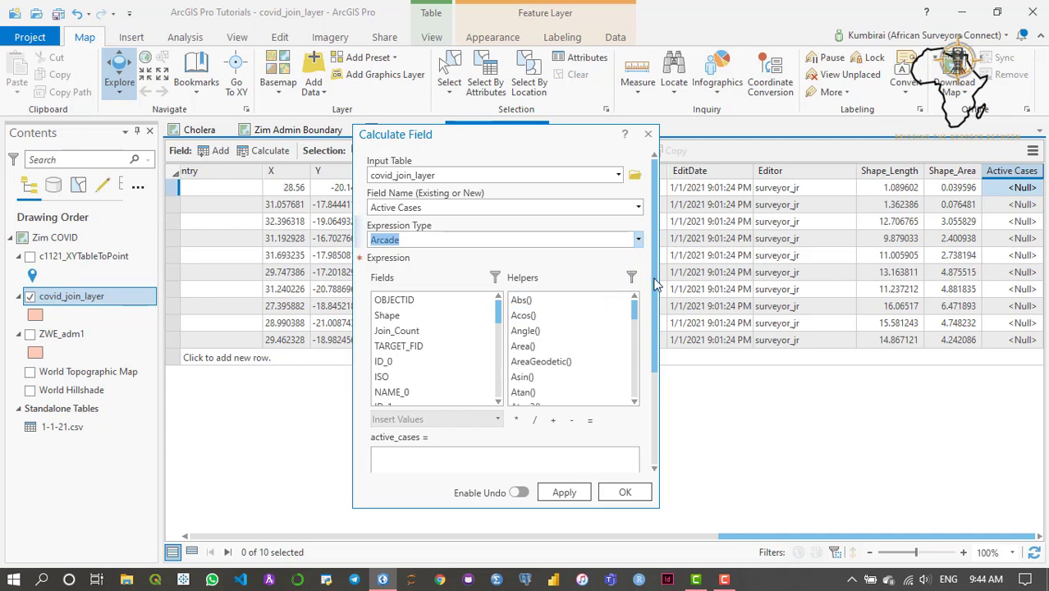
# Step: Build the active_cases expression as $feature.NUMBER_OF_CASES - $feature.RECOVERED - $feature.DEATHS
pyautogui.scroll(-2, 654, 283)
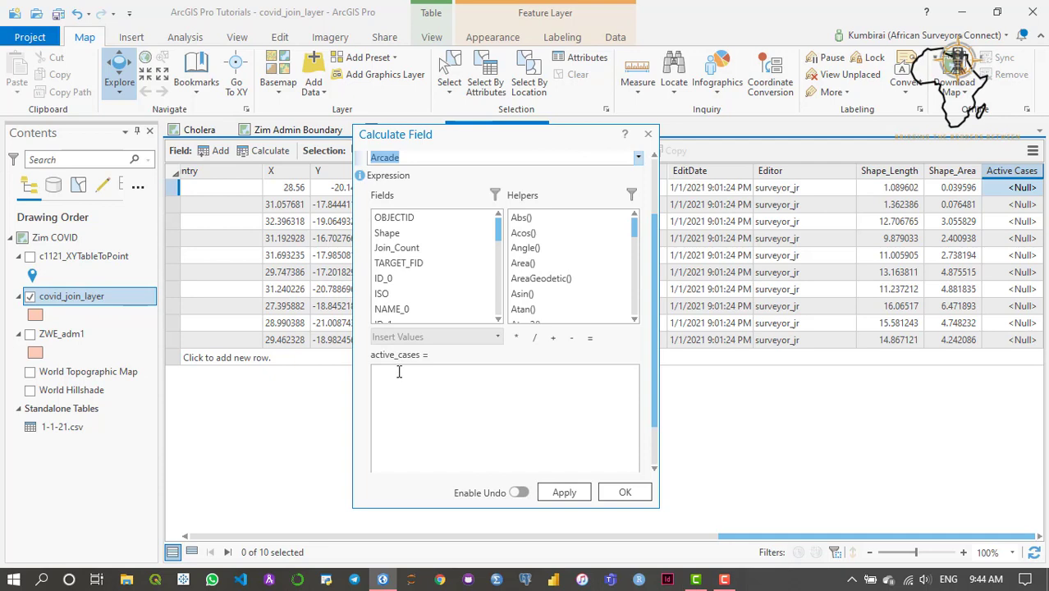
pyautogui.click(399, 372)
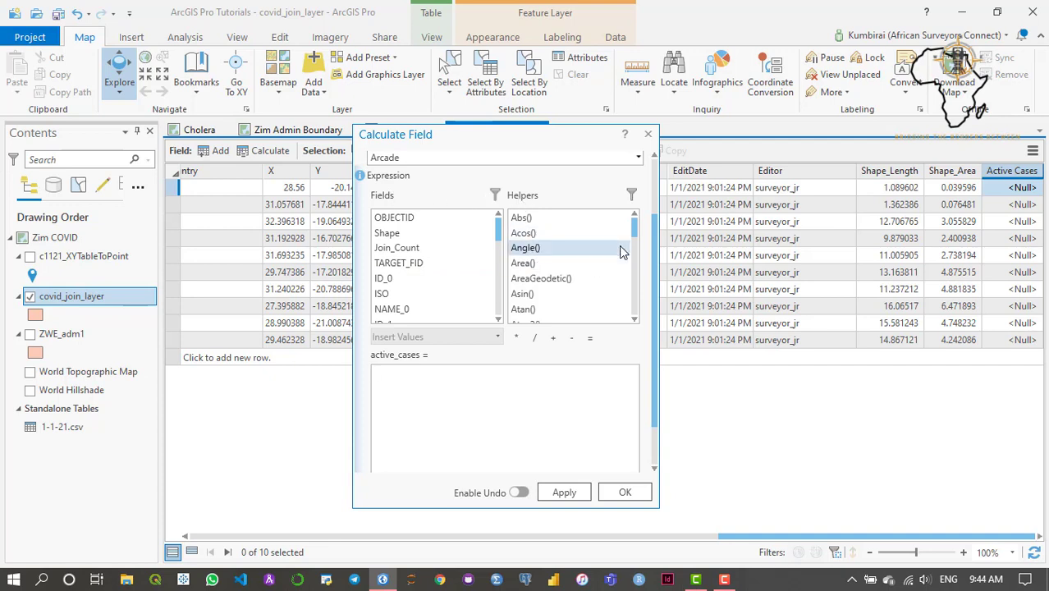
pyautogui.moveTo(637, 234)
pyautogui.mouseDown()
pyautogui.moveTo(639, 271)
pyautogui.moveTo(635, 220)
pyautogui.mouseUp()
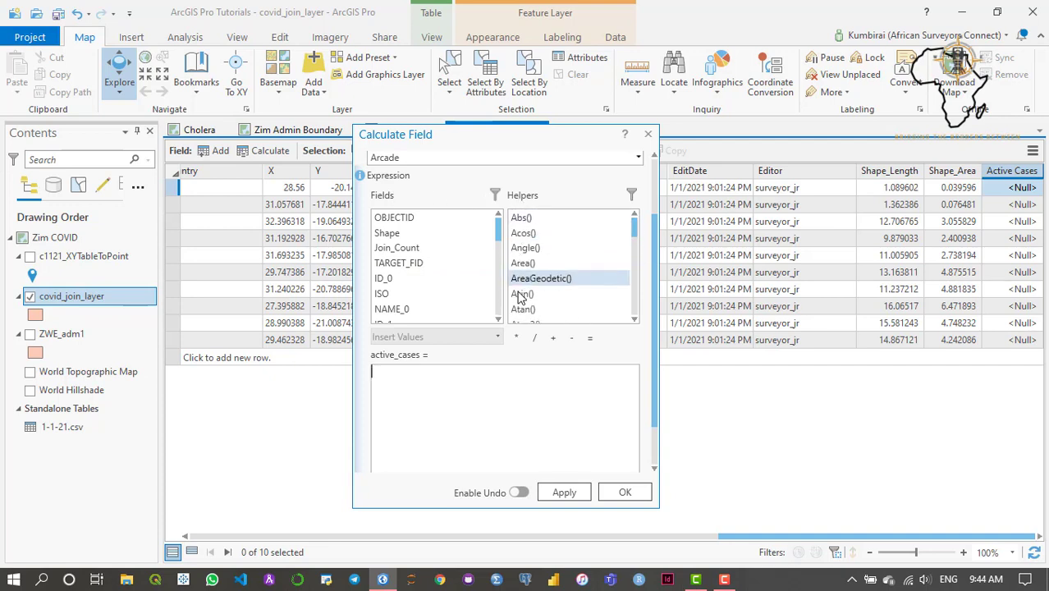
pyautogui.moveTo(659, 283); pyautogui.dragTo(654, 229)
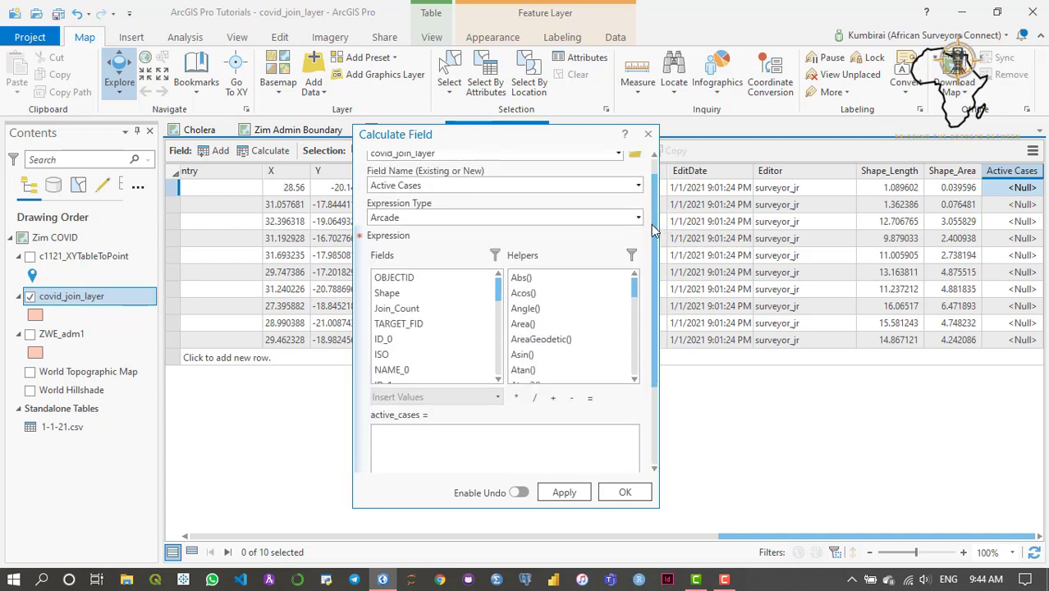
pyautogui.moveTo(450, 137); pyautogui.dragTo(471, 164)
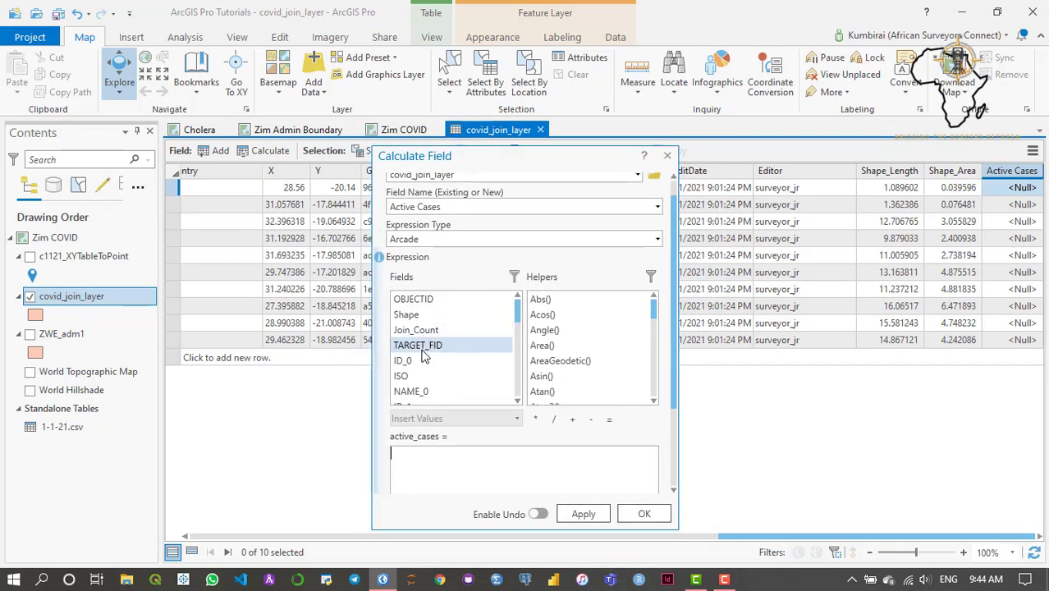
pyautogui.scroll(-4, 436, 348)
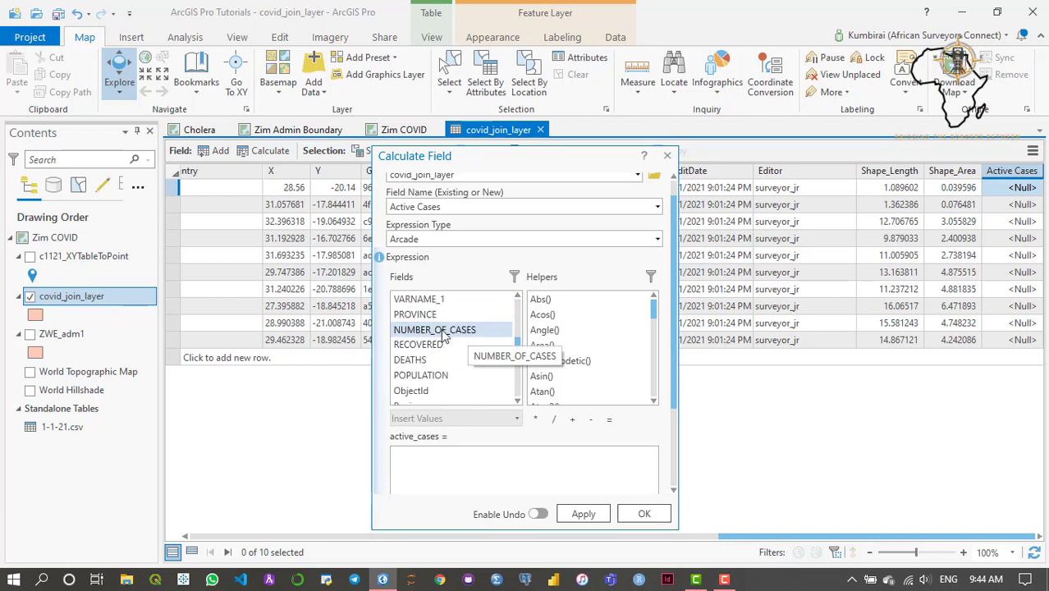
pyautogui.doubleClick(442, 330)
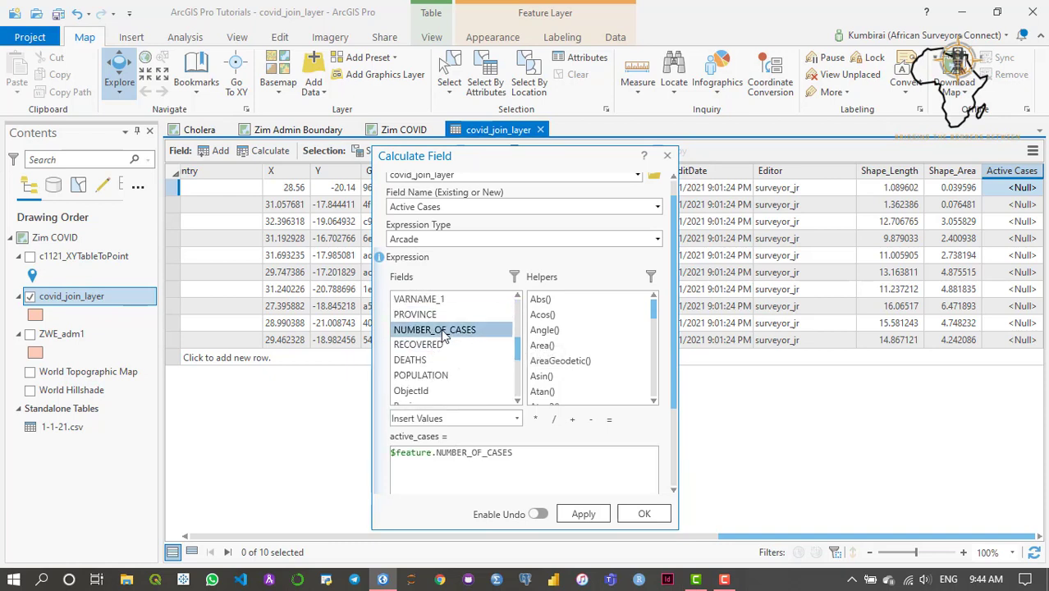
pyautogui.click(524, 454)
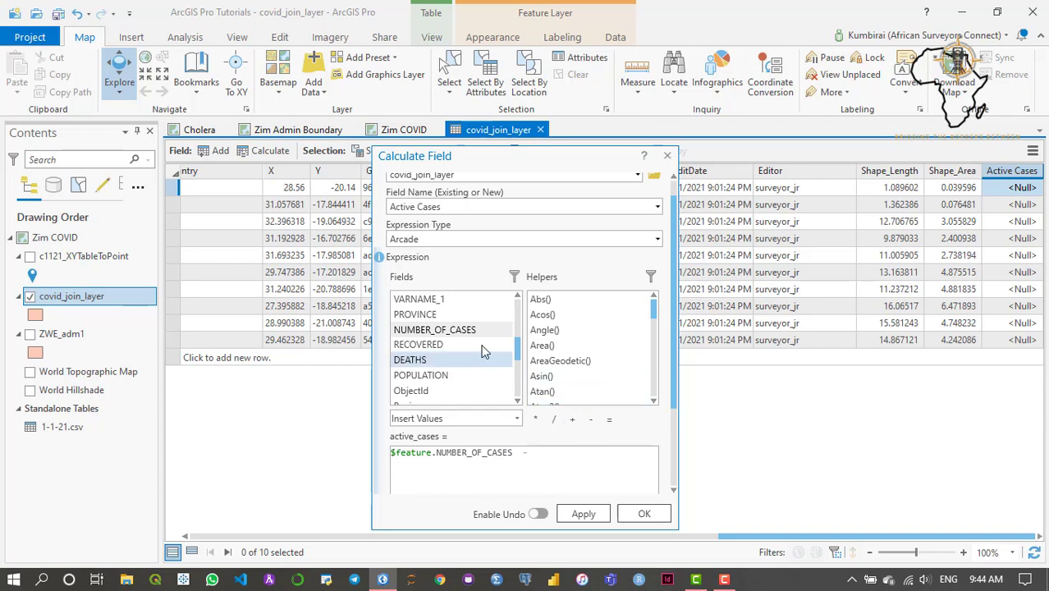
pyautogui.doubleClick(440, 347)
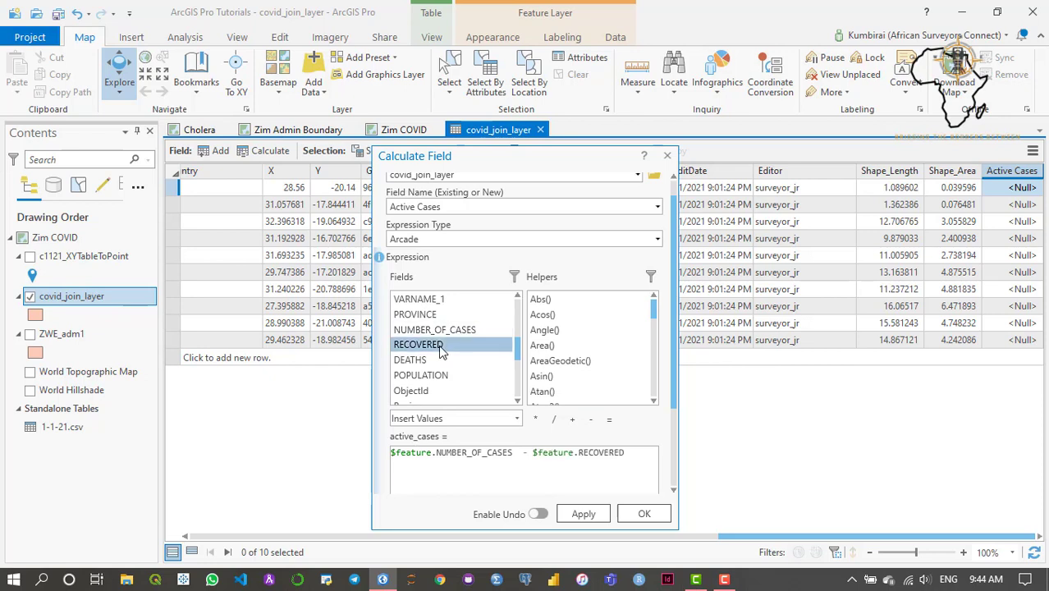
pyautogui.click(641, 456)
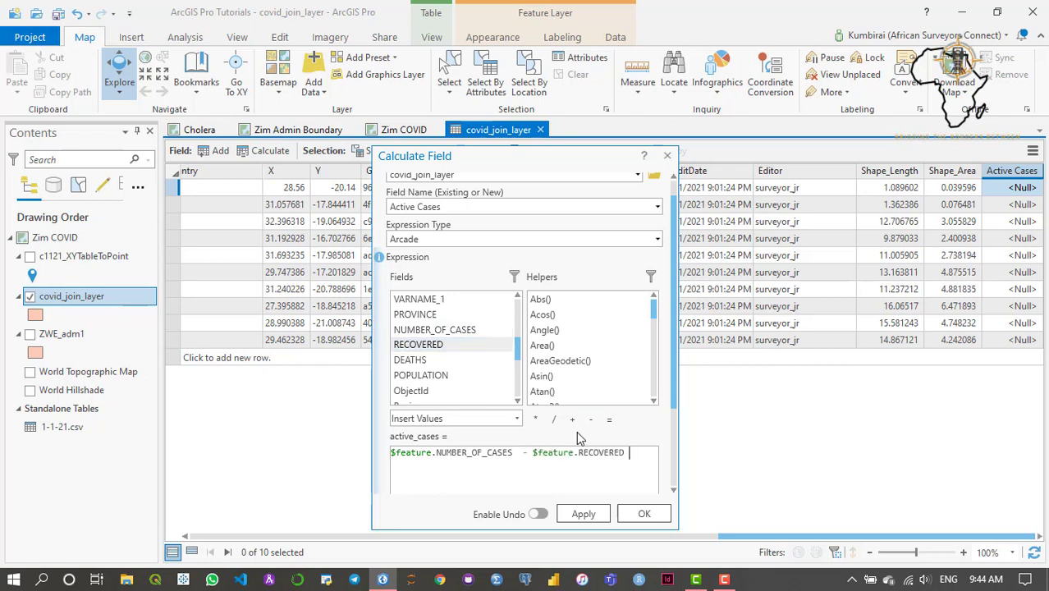
pyautogui.doubleClick(420, 364)
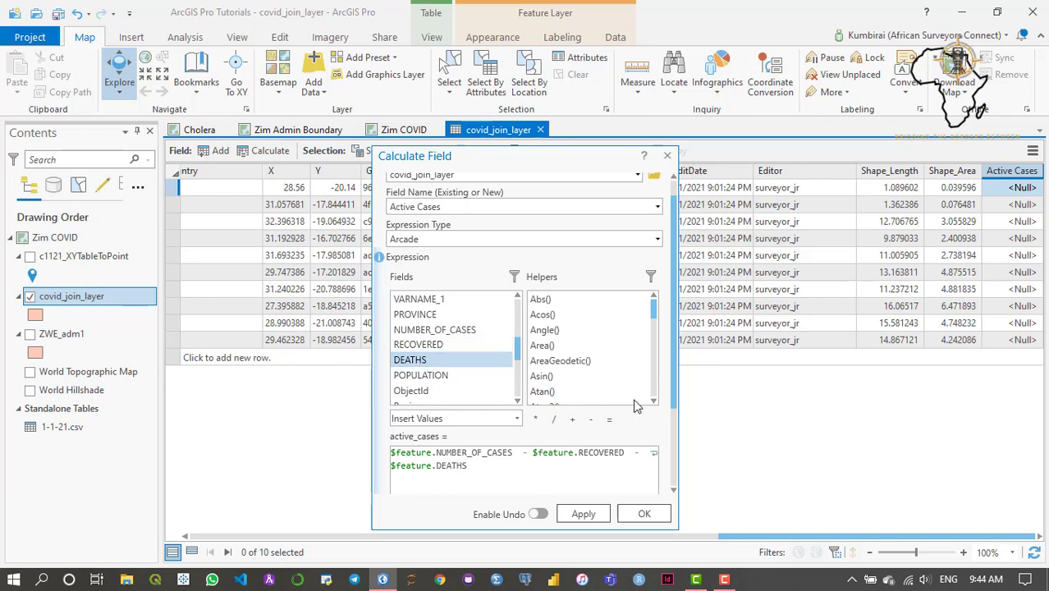
# Step: Validate the active_cases expression, apply it to the Active Cases column and close the field calculation
pyautogui.moveTo(675, 363); pyautogui.dragTo(670, 398)
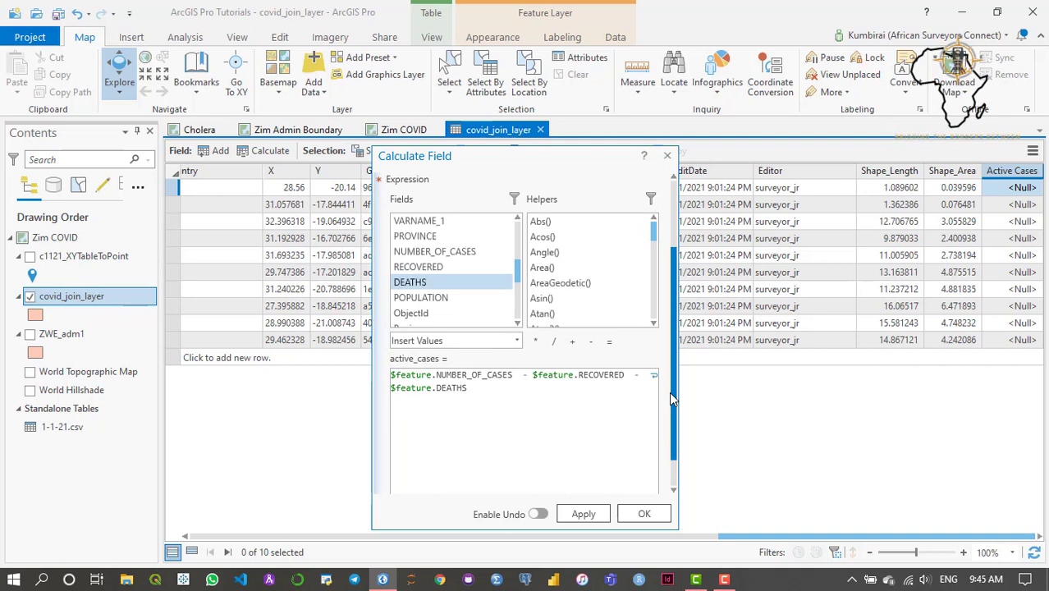
pyautogui.moveTo(469, 388); pyautogui.dragTo(384, 376)
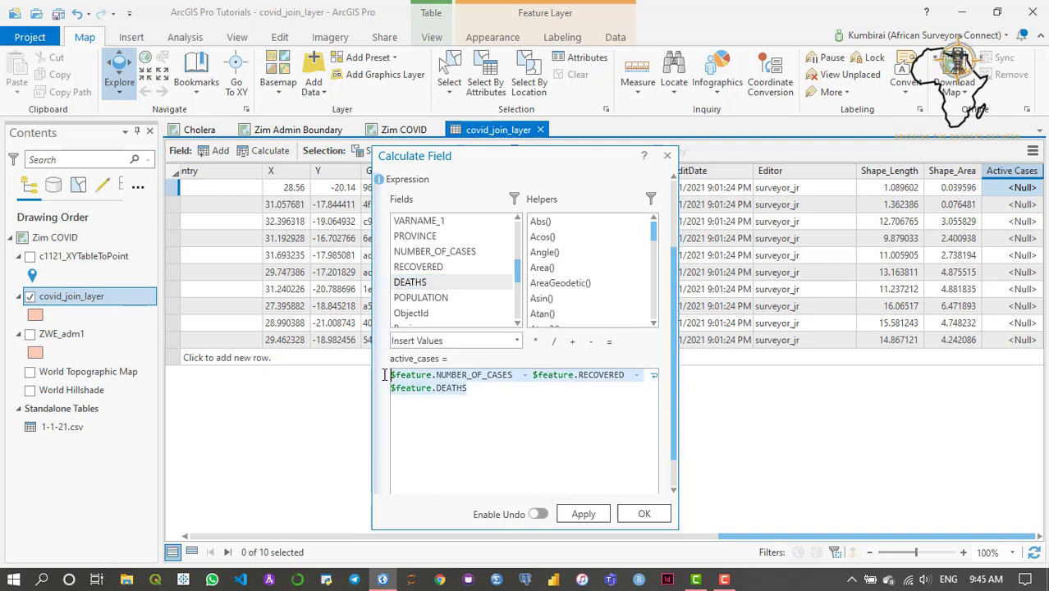
pyautogui.moveTo(674, 358); pyautogui.dragTo(673, 383)
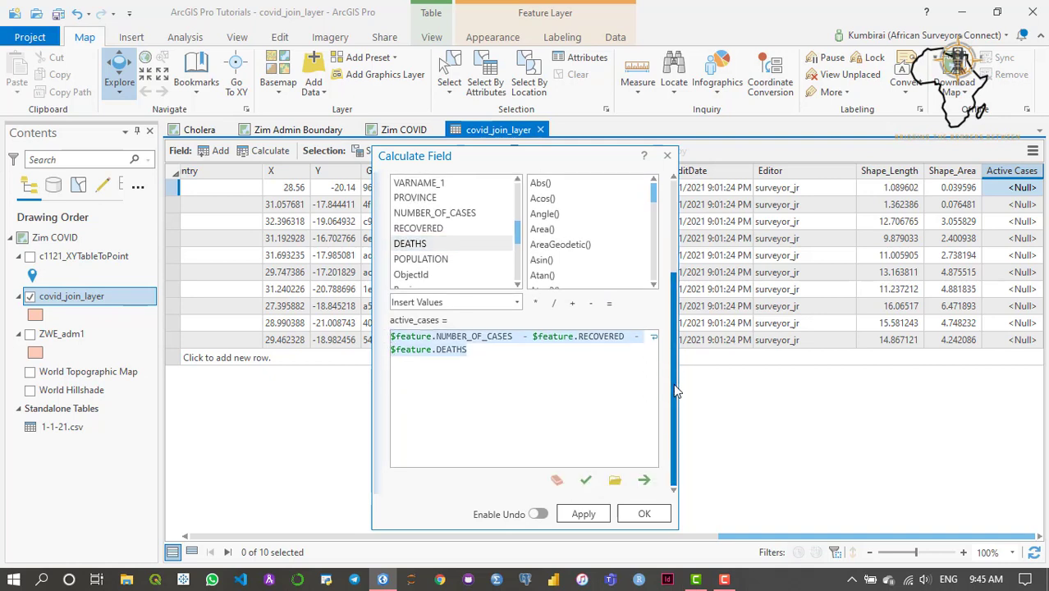
pyautogui.click(587, 480)
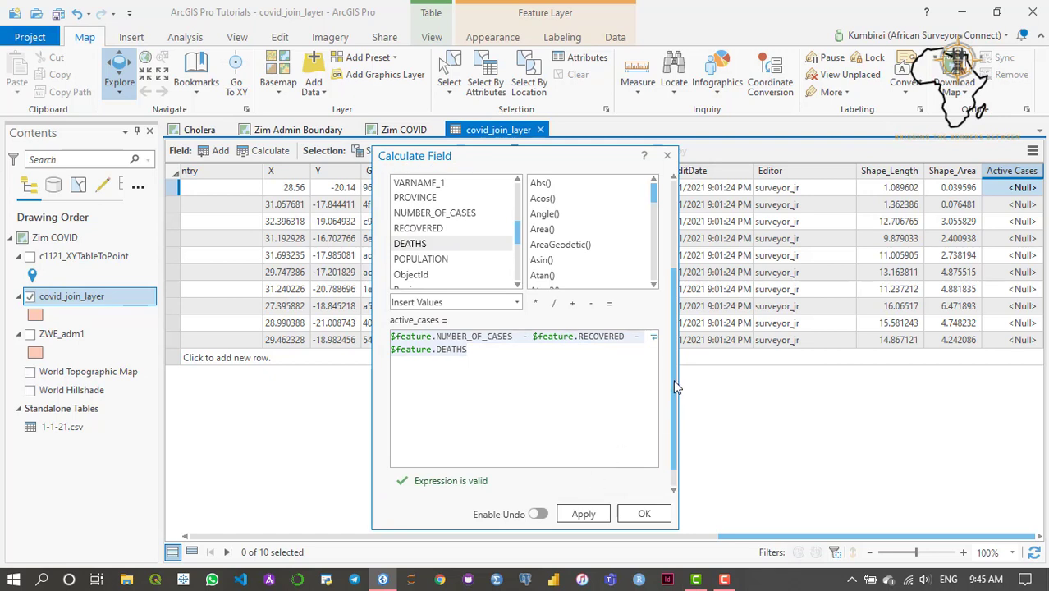
pyautogui.scroll(-1, 673, 379)
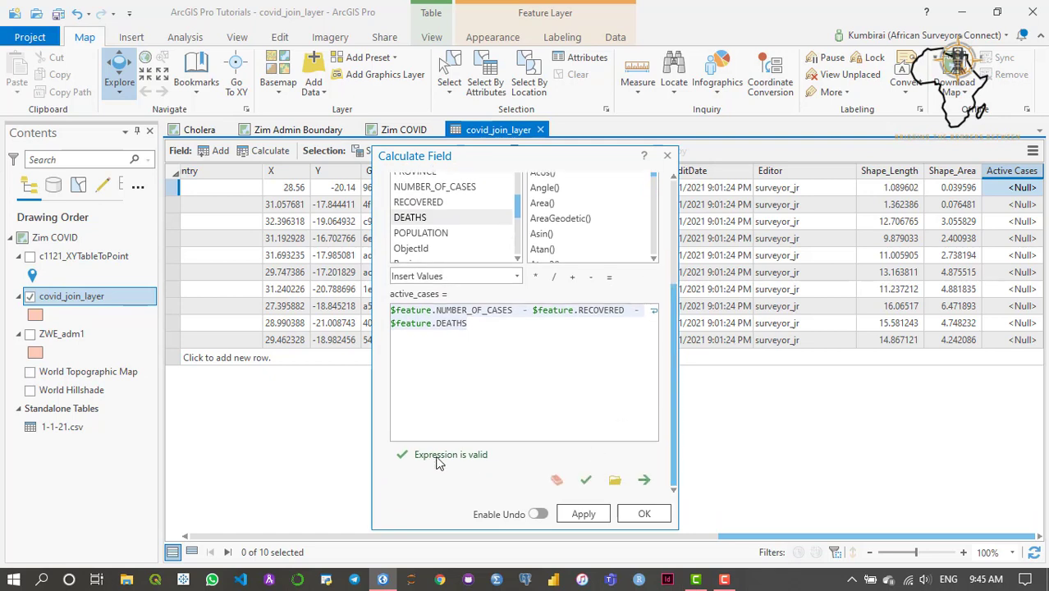
pyautogui.click(582, 513)
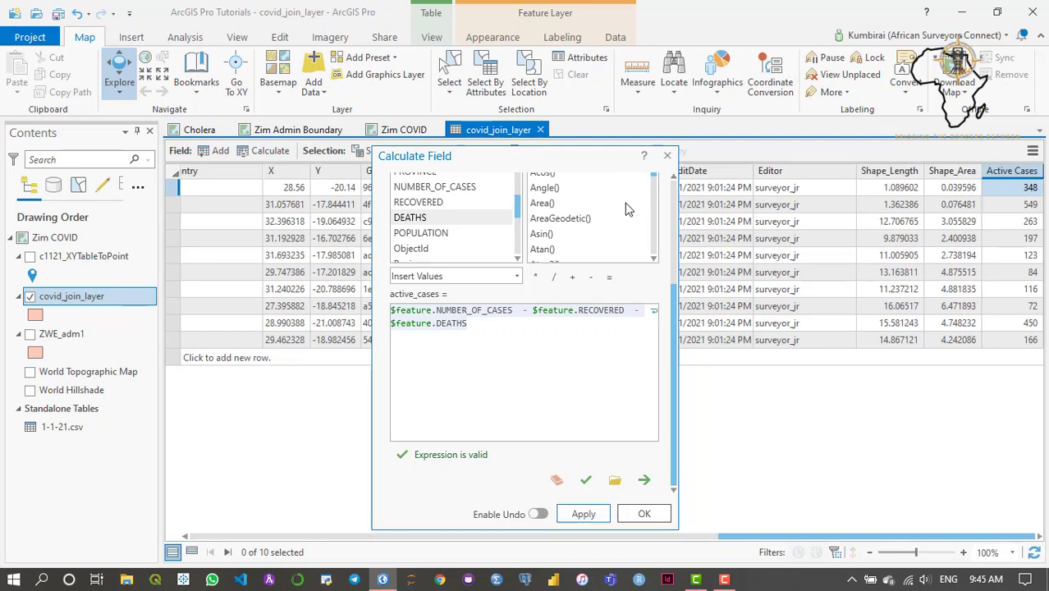
pyautogui.moveTo(584, 156); pyautogui.dragTo(564, 163)
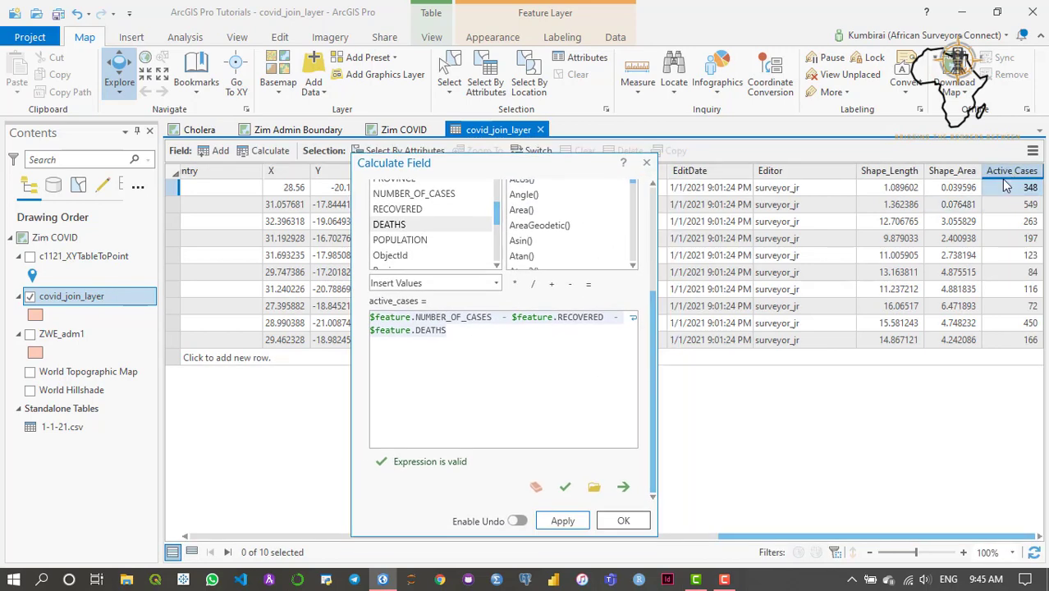
pyautogui.click(1030, 190)
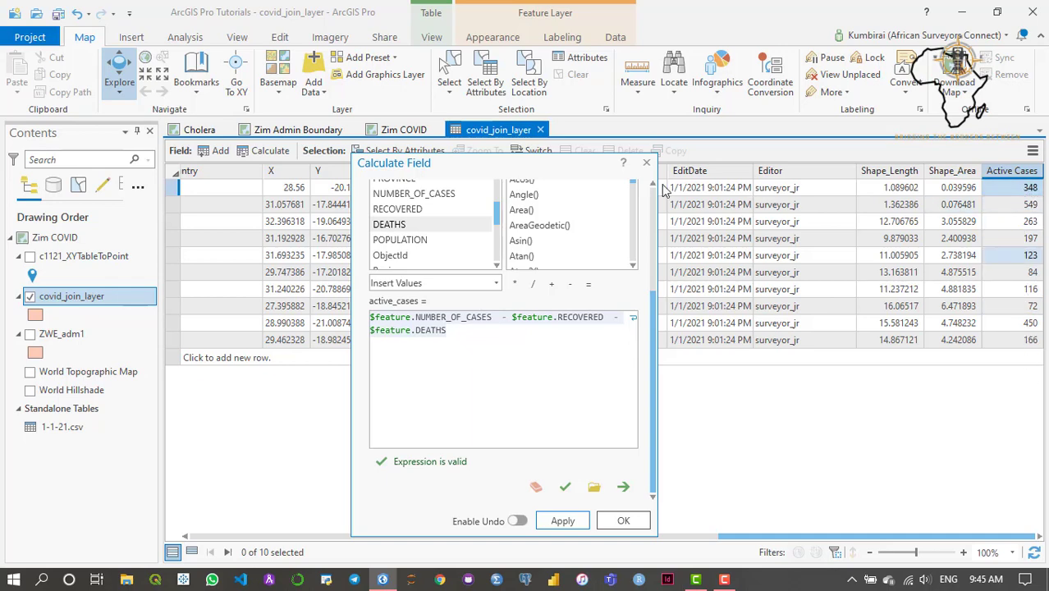
pyautogui.moveTo(558, 163); pyautogui.dragTo(606, 167)
pyautogui.click(695, 166)
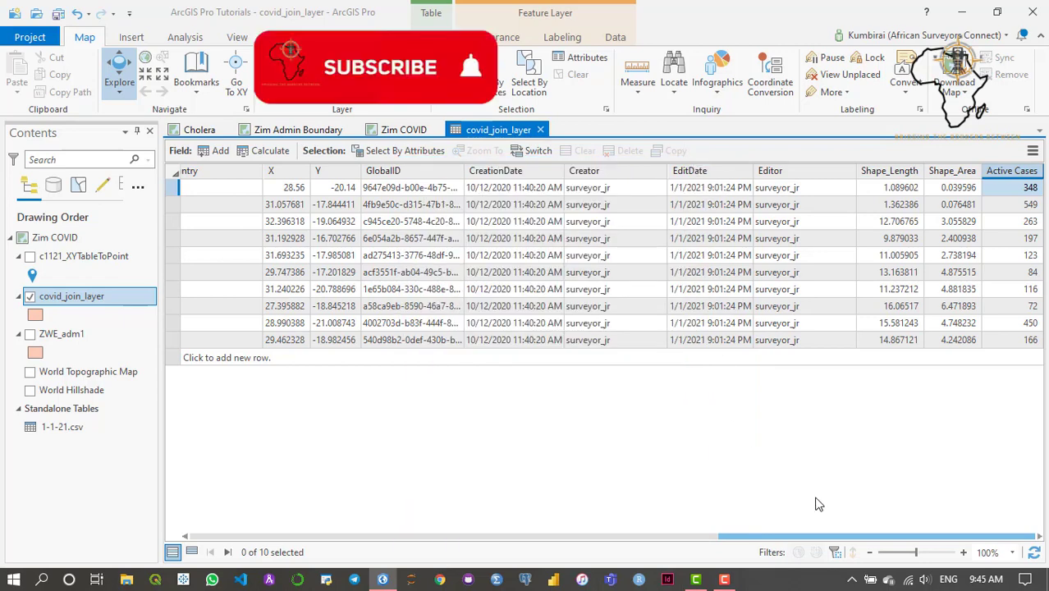
# Step: Open Calculate Field for the PROVINCE column of the covid_join_layer table
pyautogui.moveTo(816, 540); pyautogui.dragTo(666, 535)
pyautogui.moveTo(778, 540); pyautogui.dragTo(1030, 538)
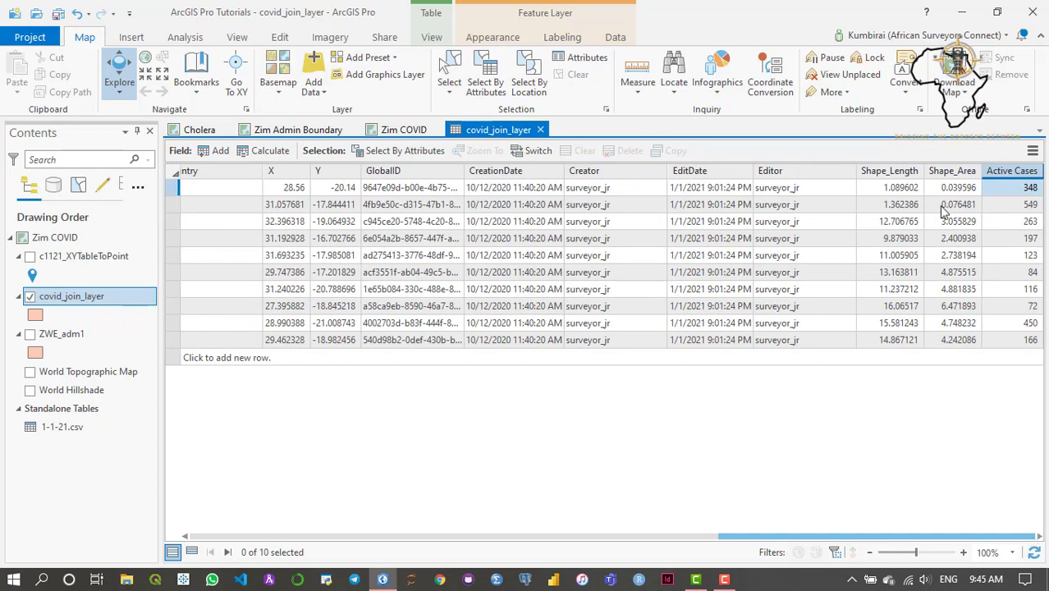
pyautogui.moveTo(886, 538); pyautogui.dragTo(693, 529)
pyautogui.click(629, 536)
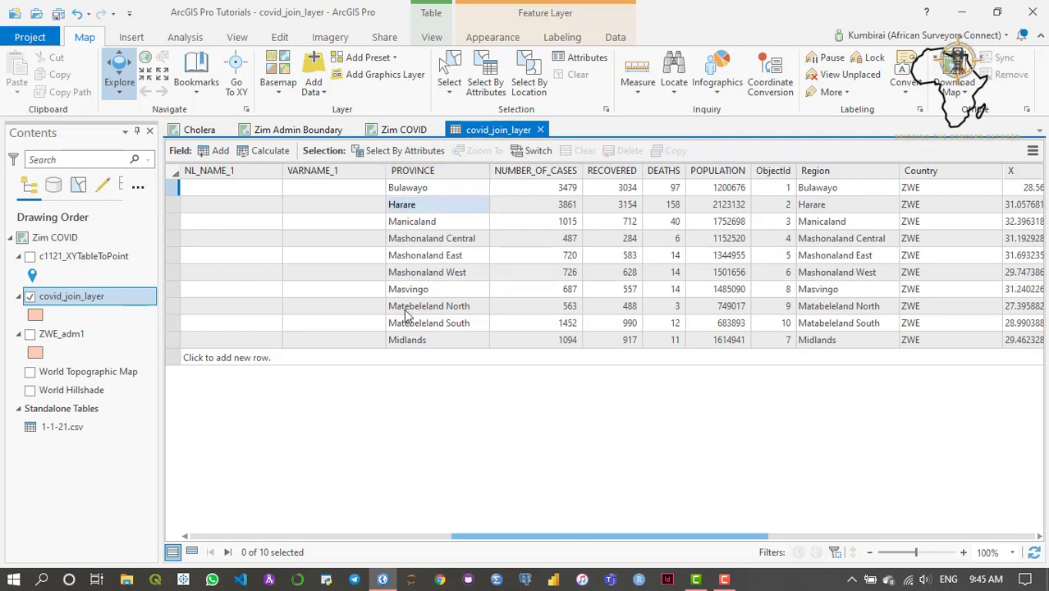
pyautogui.click(444, 176)
pyautogui.rightClick(442, 176)
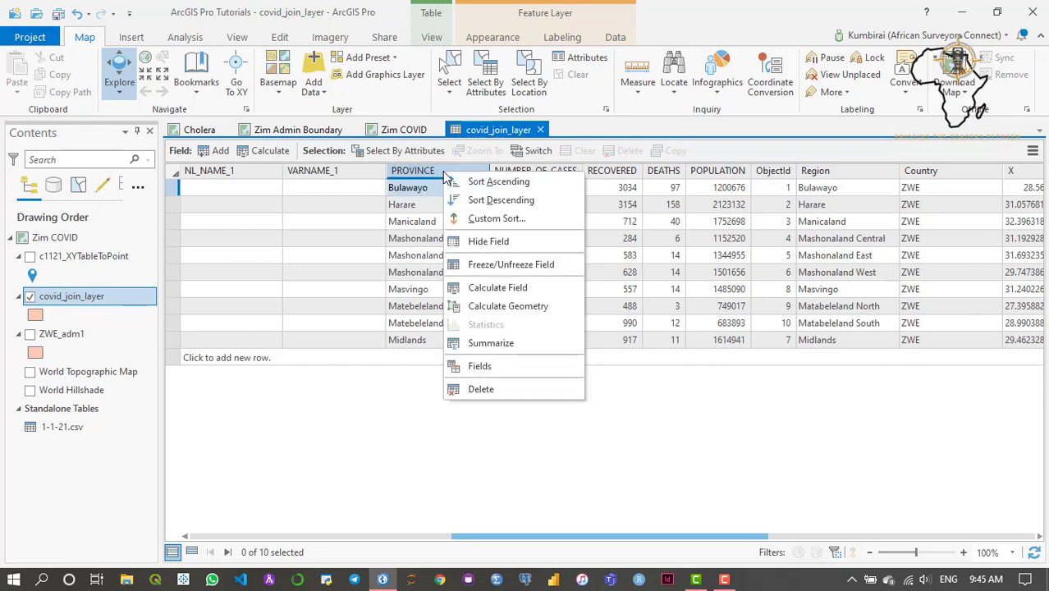
pyautogui.click(490, 288)
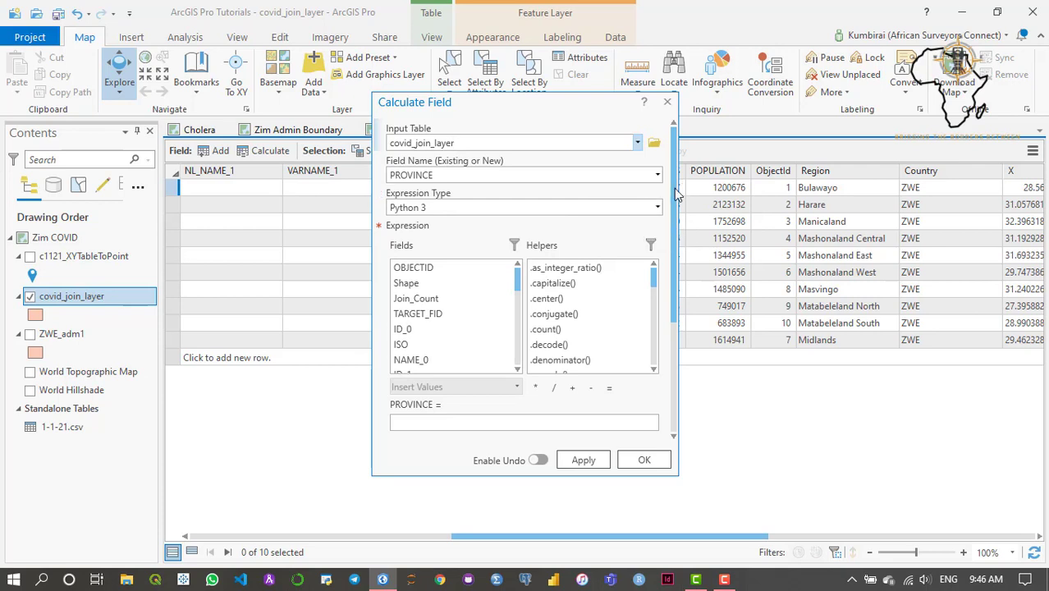
pyautogui.moveTo(674, 188)
pyautogui.mouseDown()
pyautogui.moveTo(674, 265)
pyautogui.moveTo(674, 194)
pyautogui.mouseUp()
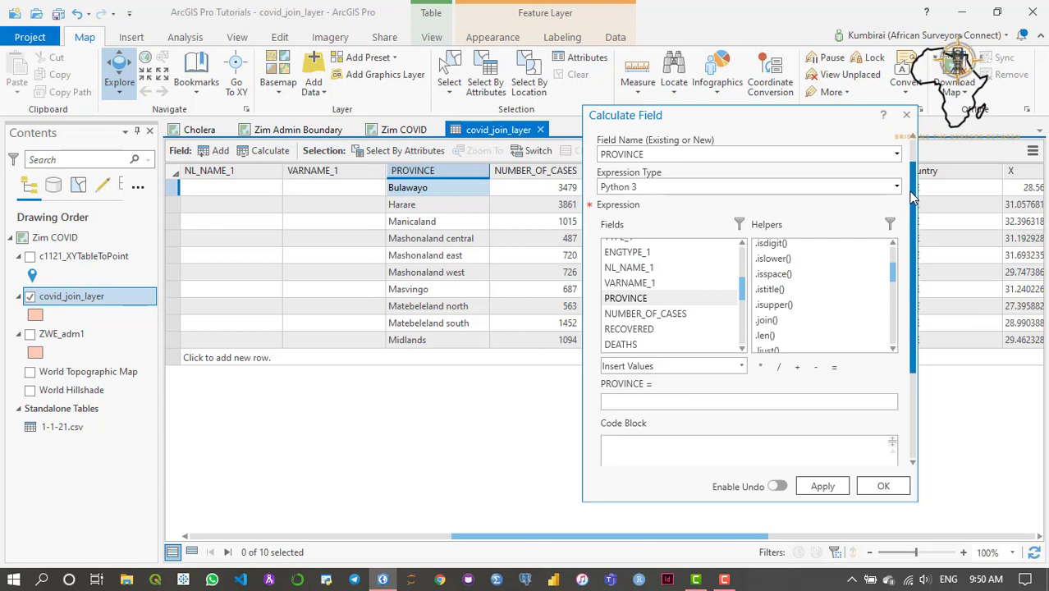
# Step: Insert the PROVINCE field into the PROVINCE expression as !PROVINCE!
pyautogui.scroll(1, 913, 203)
pyautogui.click(643, 323)
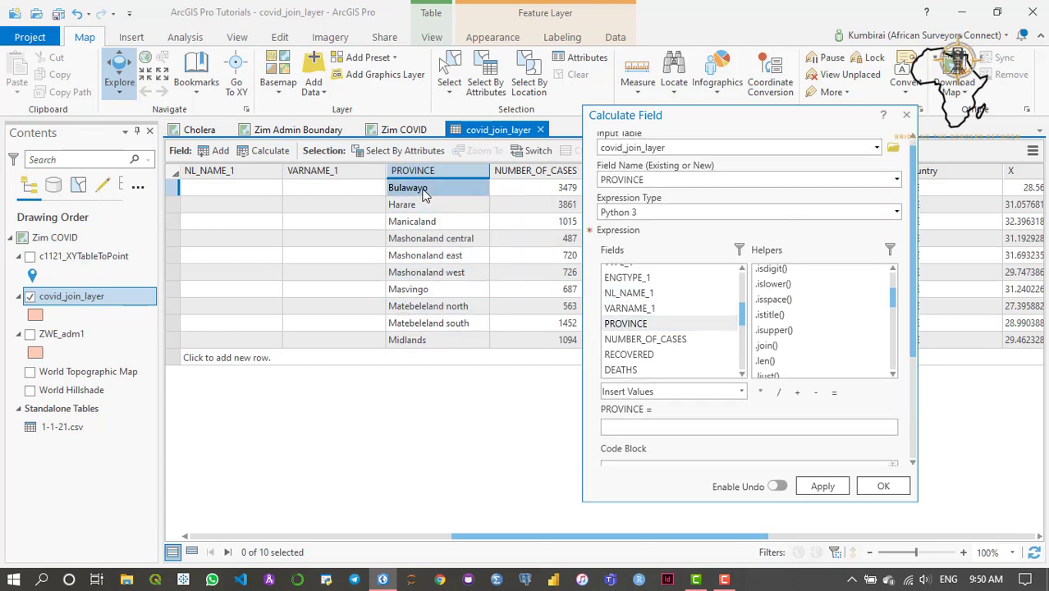
pyautogui.click(642, 326)
pyautogui.doubleClick(644, 327)
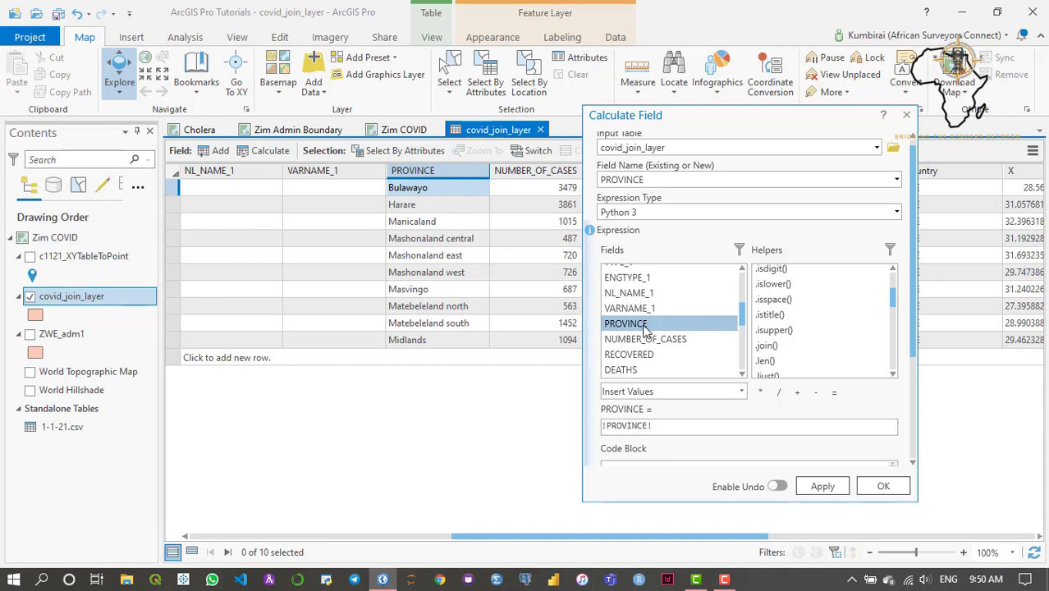
# Step: Append the .upper() helper function so the expression reads !PROVINCE!.upper()
pyautogui.scroll(-3, 804, 327)
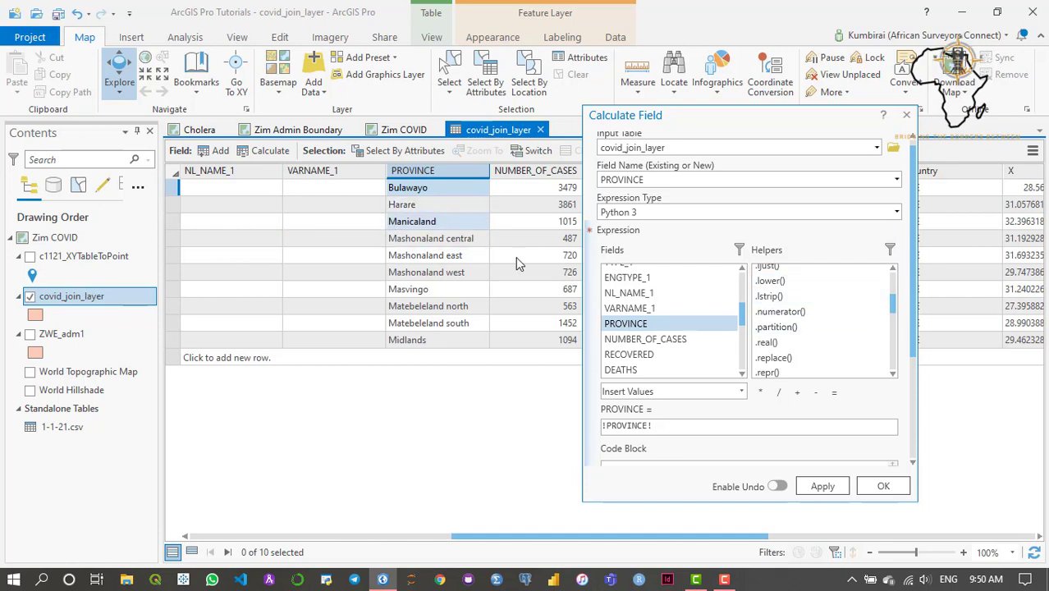
pyautogui.scroll(1, 807, 321)
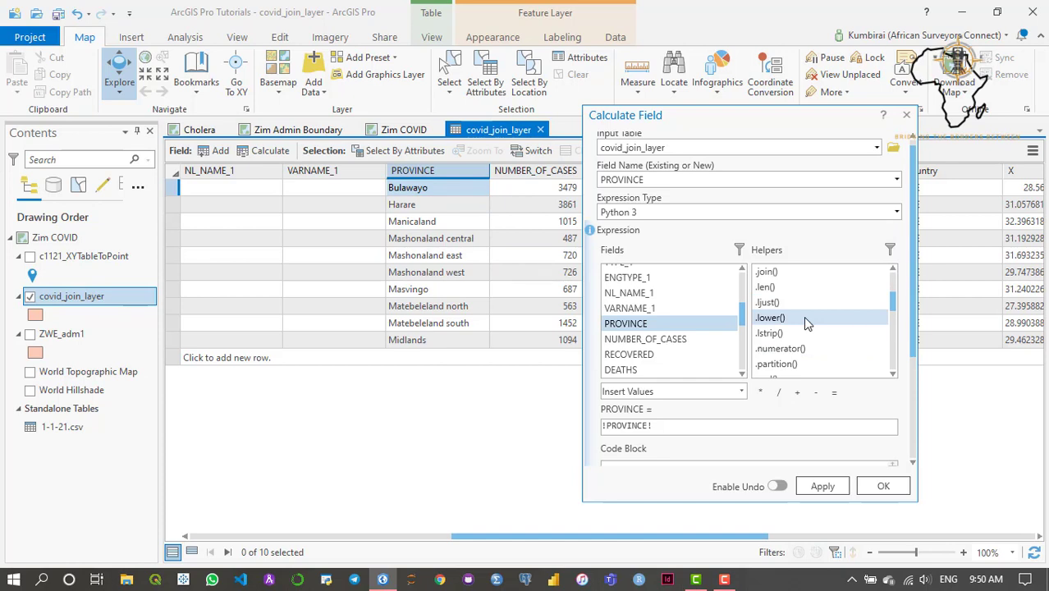
pyautogui.scroll(-6, 804, 324)
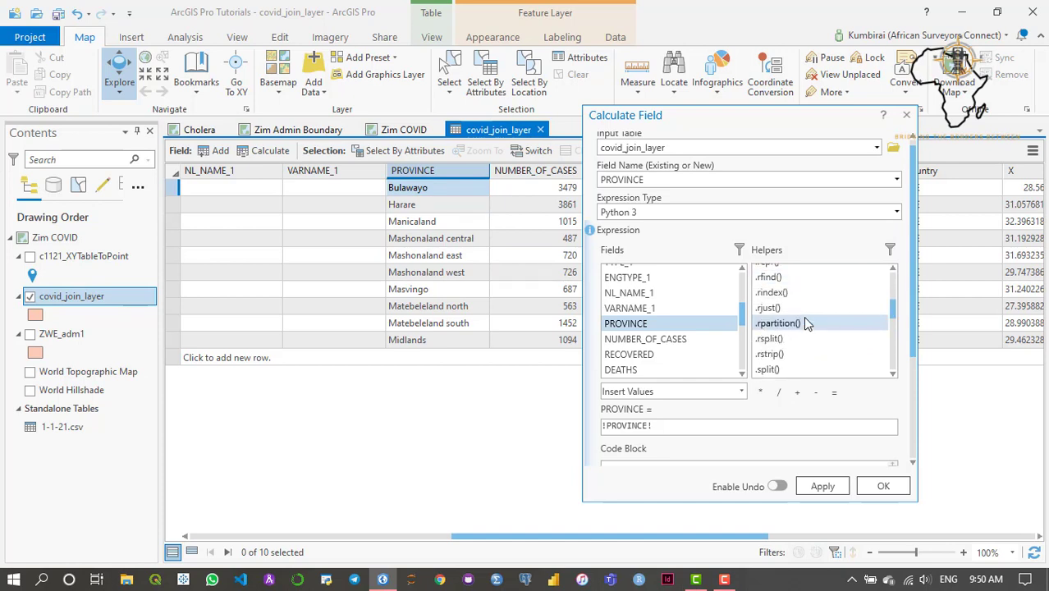
pyautogui.scroll(-5, 806, 324)
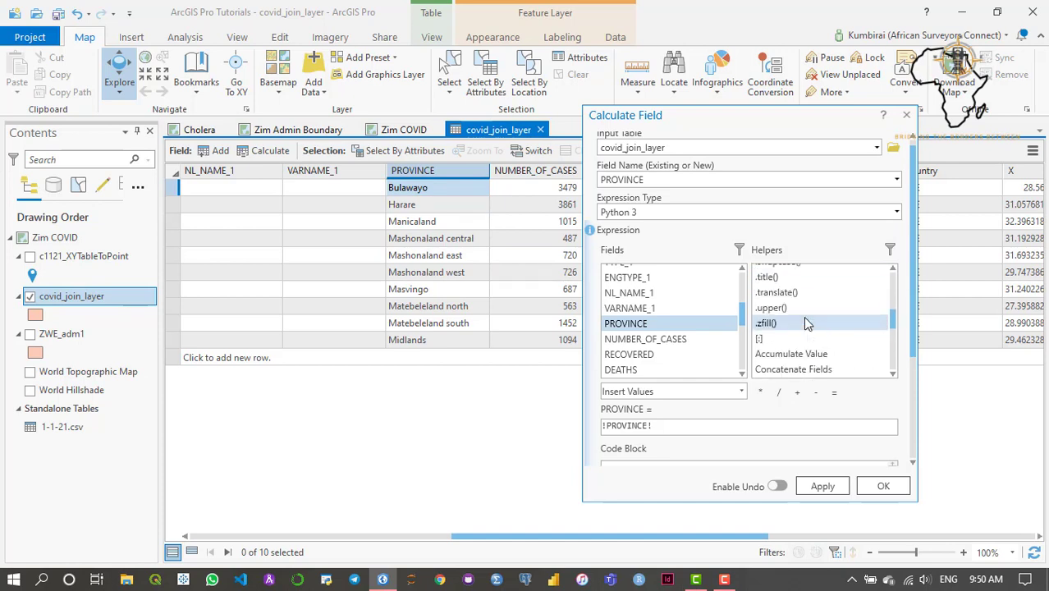
pyautogui.scroll(6, 806, 325)
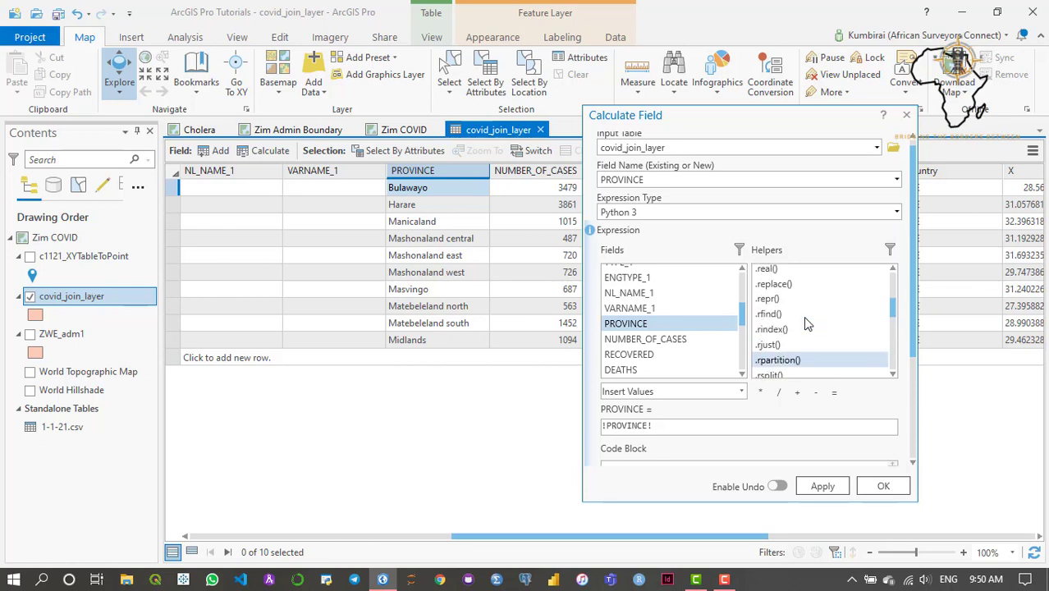
pyautogui.scroll(4, 806, 323)
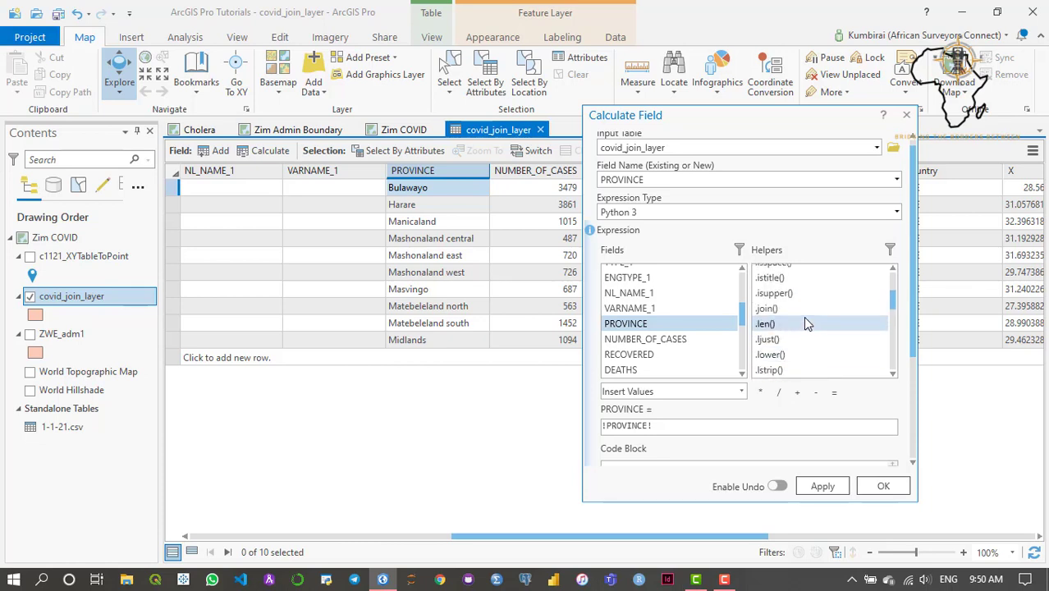
pyautogui.scroll(6, 806, 323)
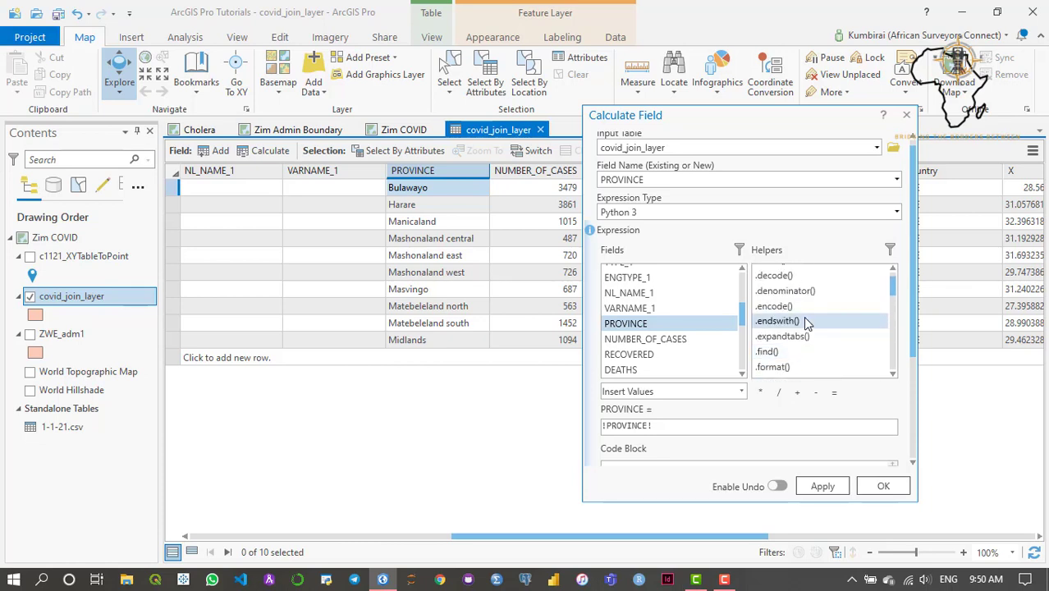
pyautogui.scroll(-6, 806, 322)
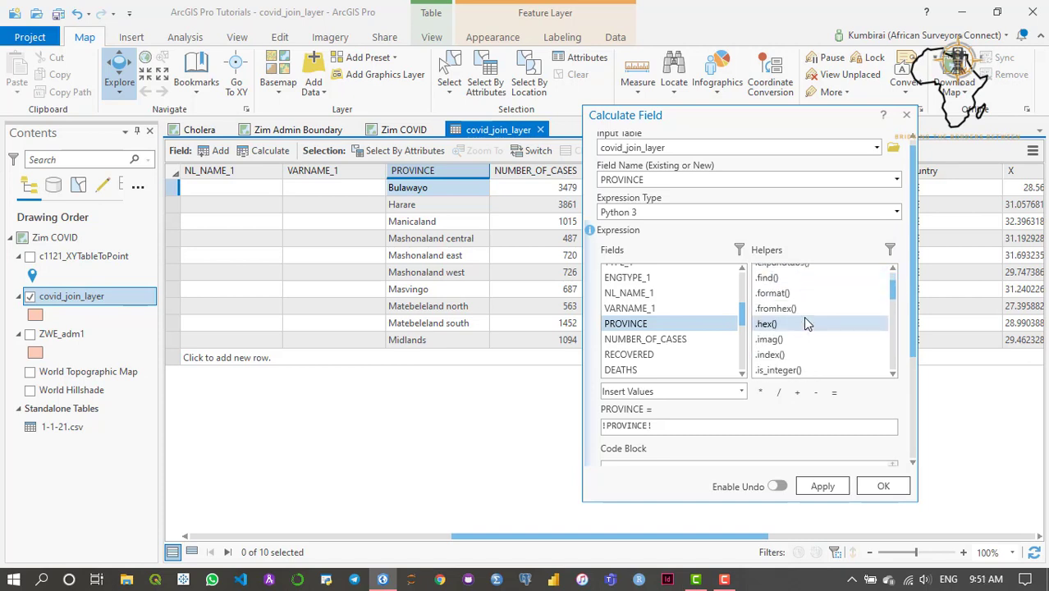
pyautogui.scroll(-2, 803, 315)
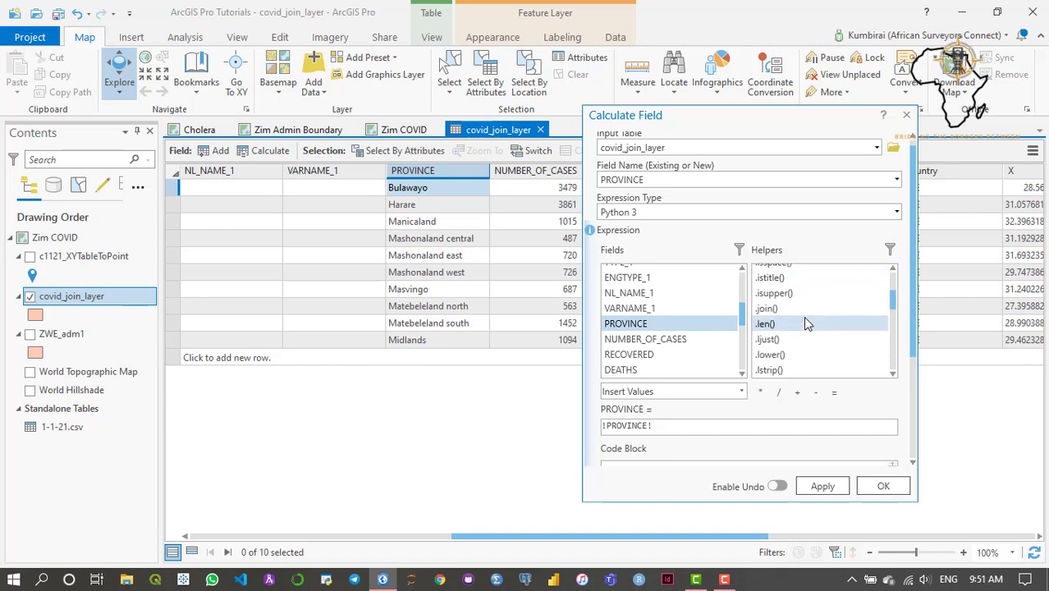
pyautogui.scroll(-5, 801, 318)
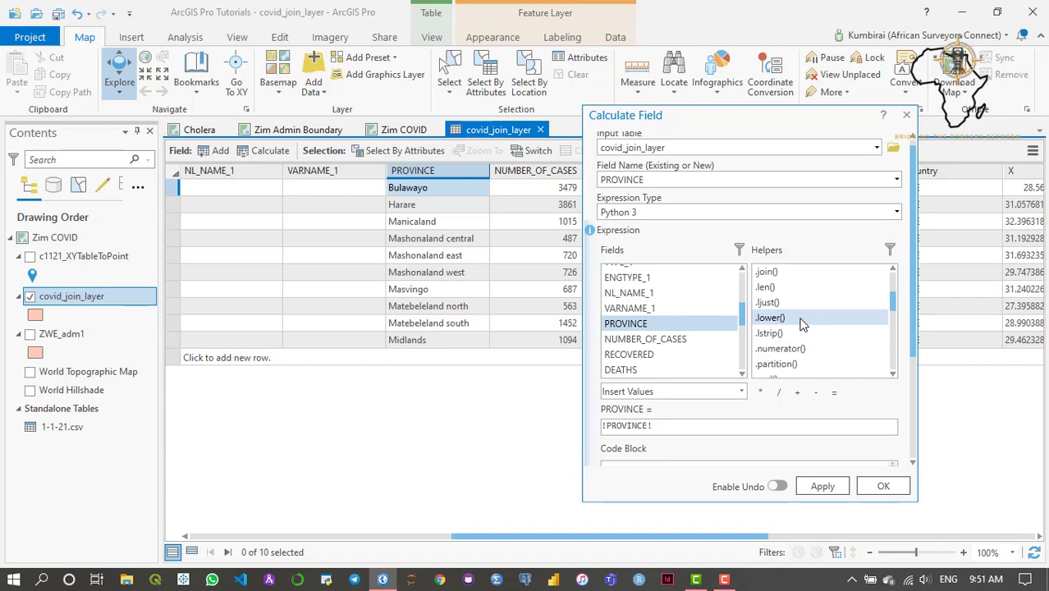
pyautogui.scroll(-1, 803, 325)
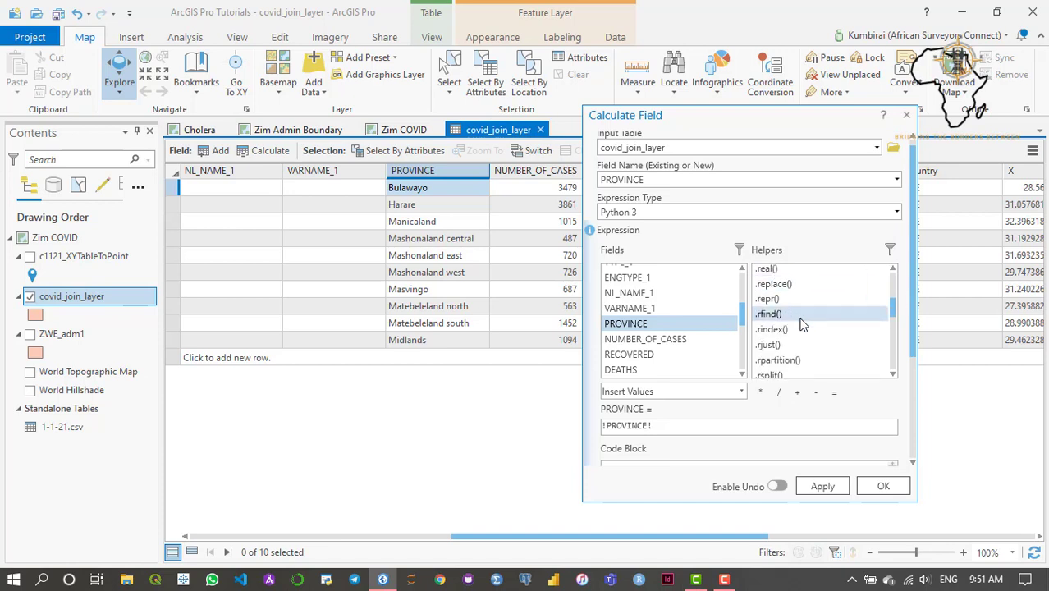
pyautogui.scroll(-5, 803, 325)
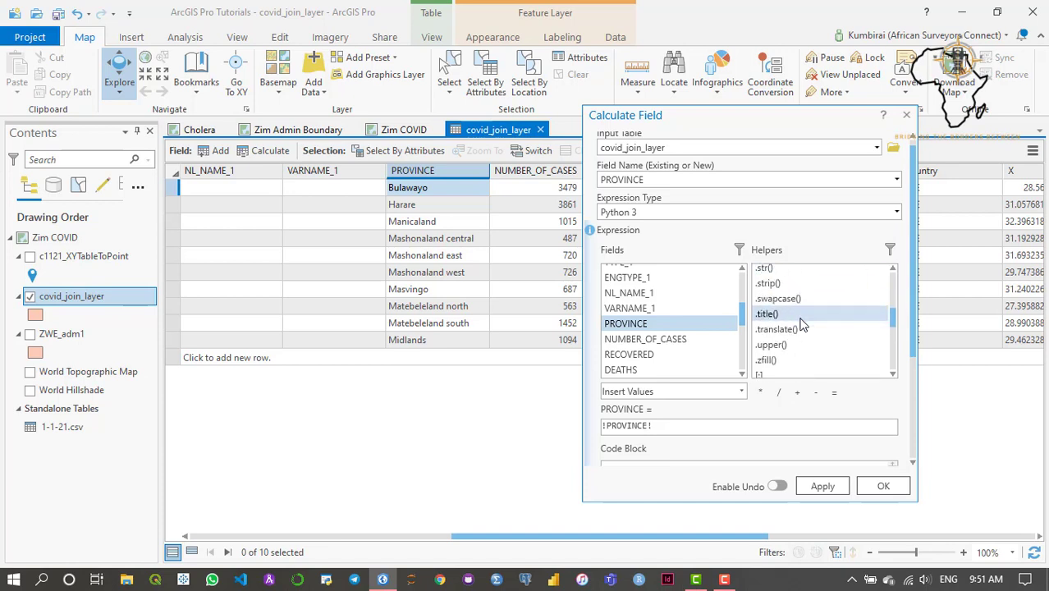
pyautogui.scroll(-1, 803, 325)
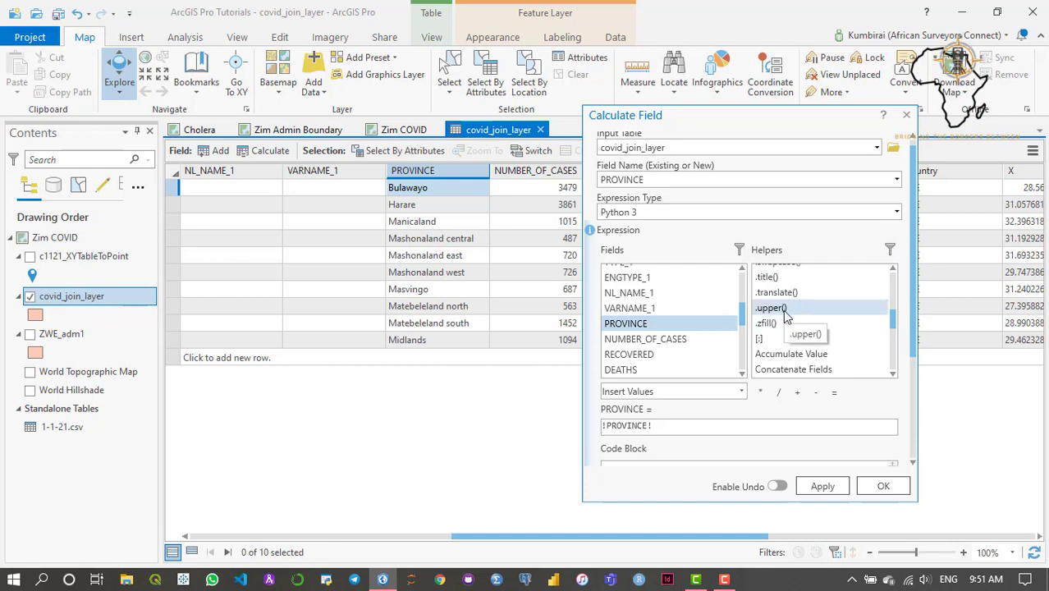
pyautogui.doubleClick(783, 309)
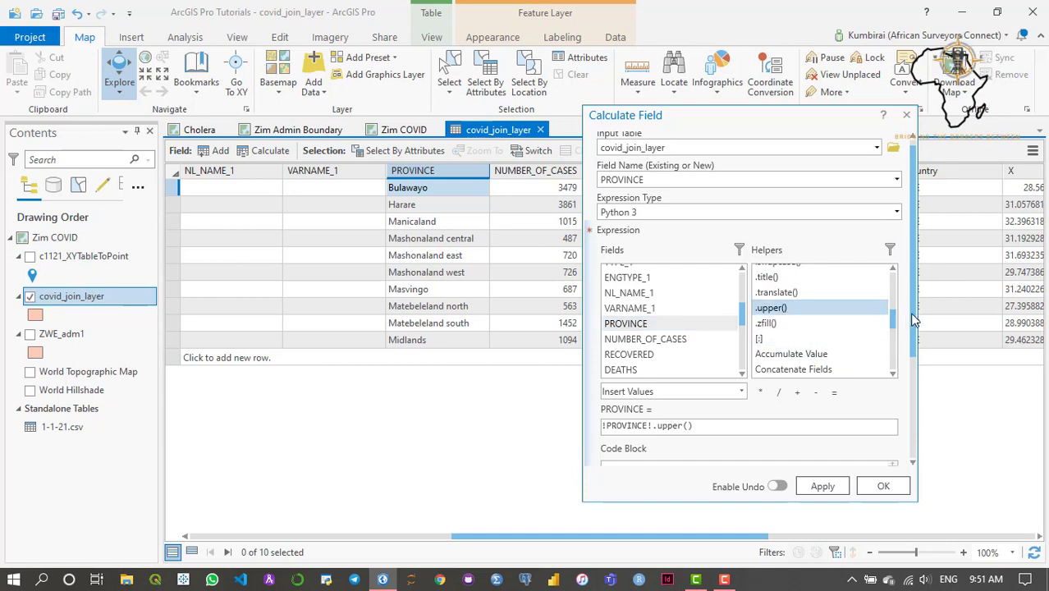
# Step: Validate the !PROVINCE!.upper() expression and apply it to the PROVINCE column
pyautogui.moveTo(914, 320); pyautogui.dragTo(901, 443)
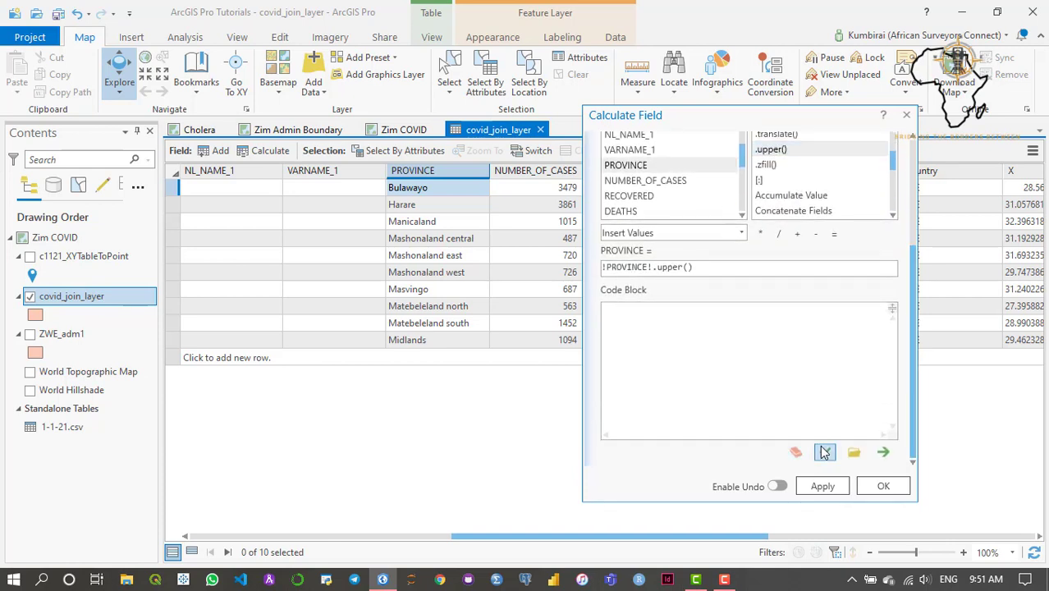
pyautogui.click(824, 453)
pyautogui.moveTo(912, 320); pyautogui.dragTo(917, 349)
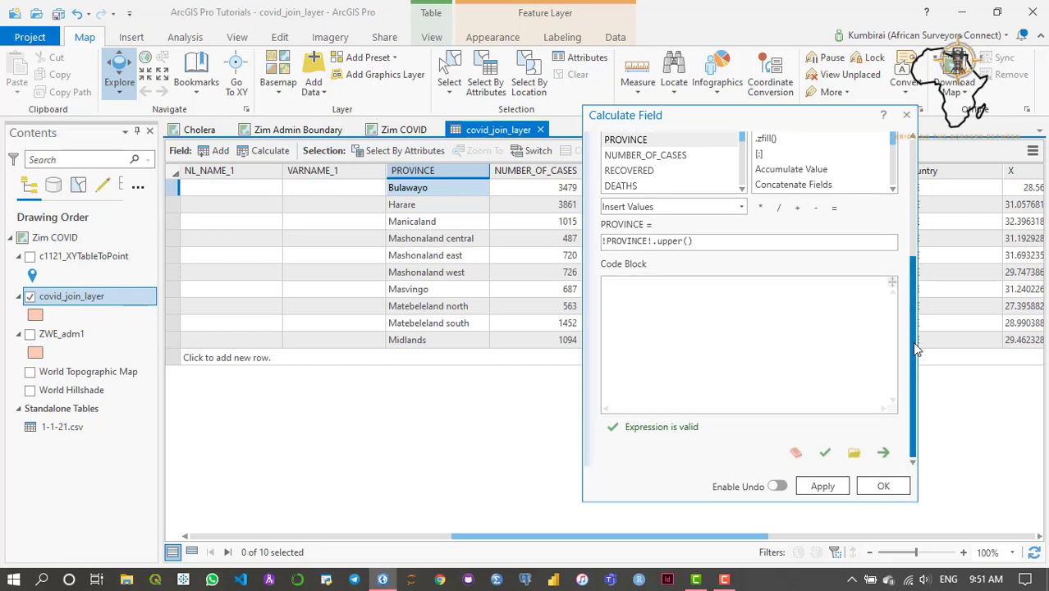
pyautogui.click(820, 487)
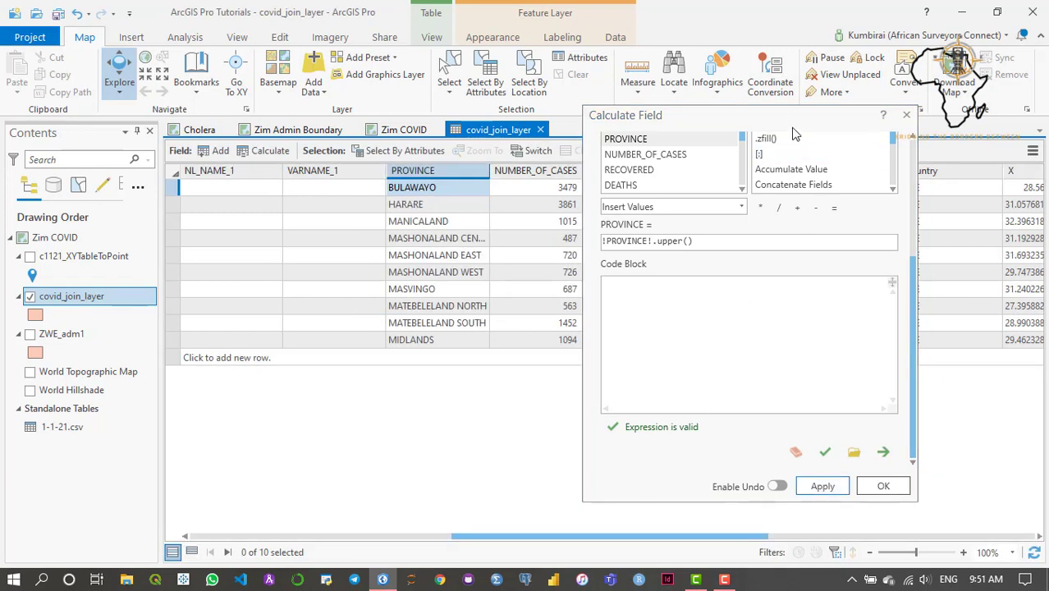
# Step: Widen the PROVINCE column to check the full province names, and close the field calculation
pyautogui.moveTo(805, 115); pyautogui.dragTo(853, 115)
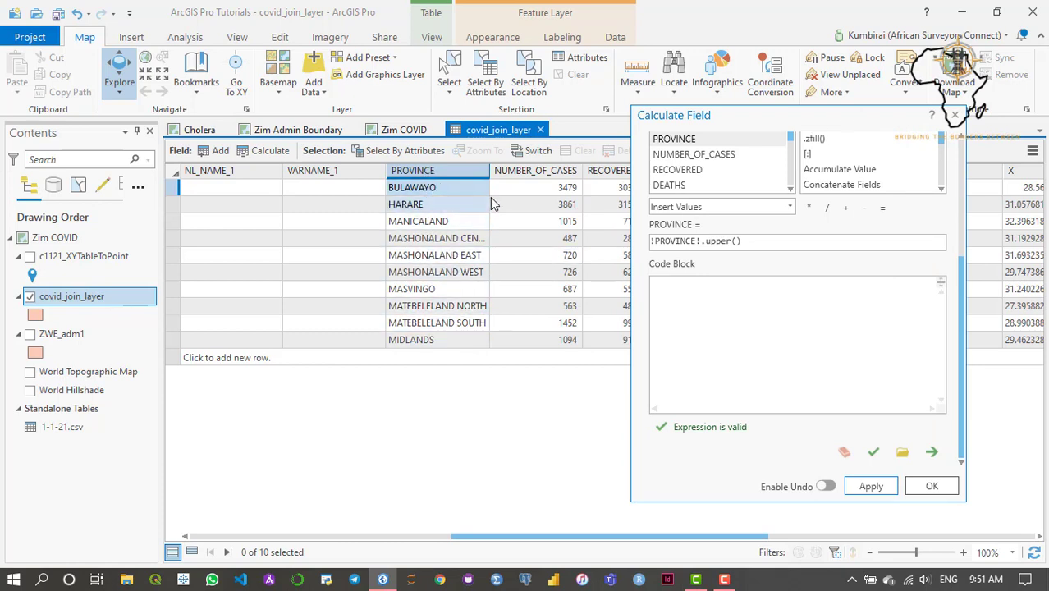
pyautogui.moveTo(489, 174); pyautogui.dragTo(513, 175)
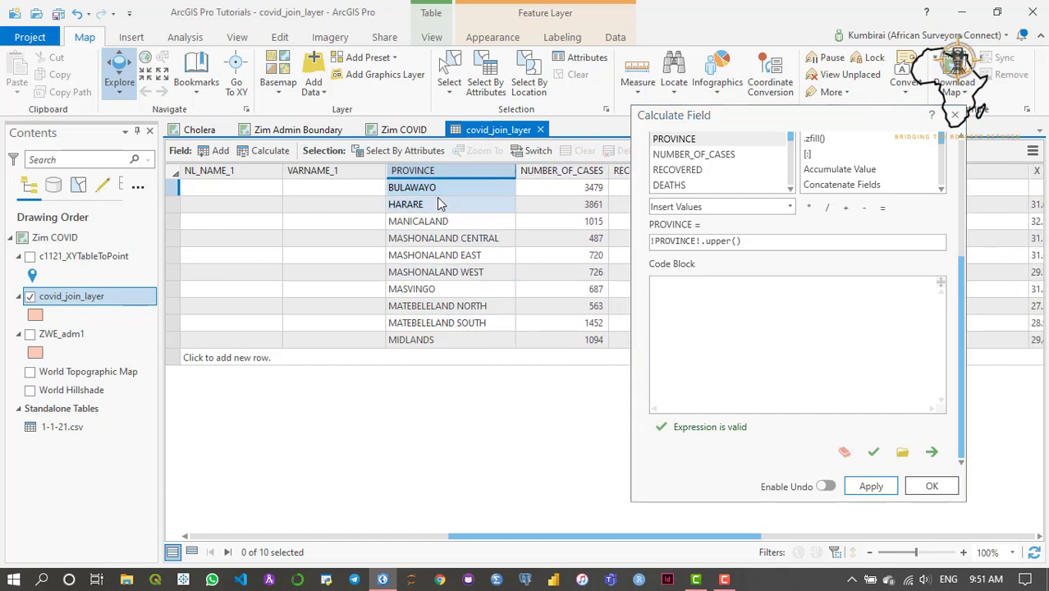
pyautogui.click(414, 205)
pyautogui.click(431, 219)
pyautogui.click(432, 241)
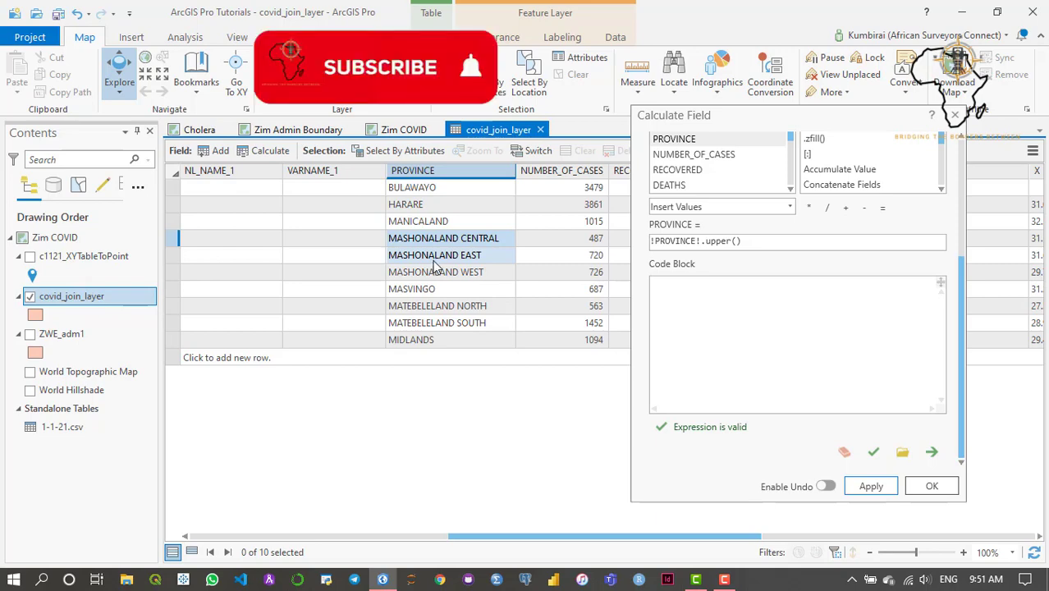
pyautogui.click(433, 258)
pyautogui.click(435, 274)
pyautogui.click(437, 291)
pyautogui.click(440, 304)
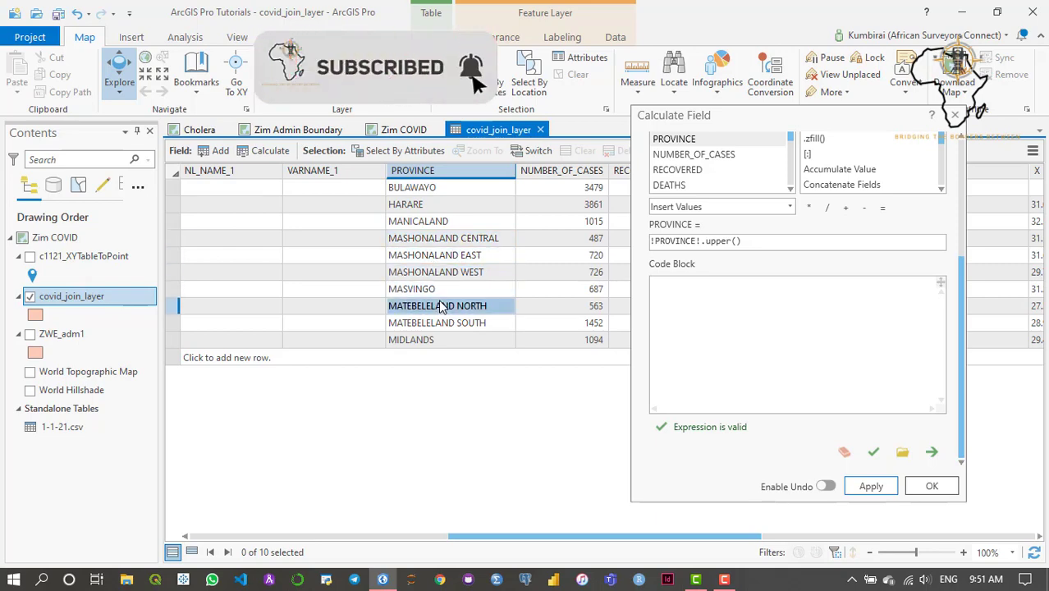
pyautogui.moveTo(880, 123); pyautogui.dragTo(759, 163)
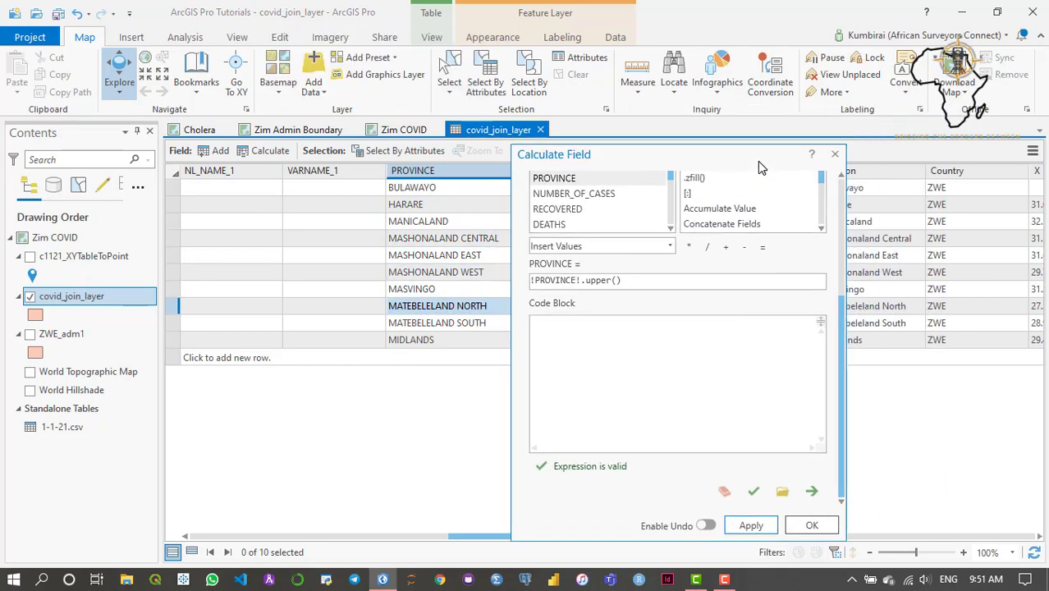
pyautogui.click(834, 155)
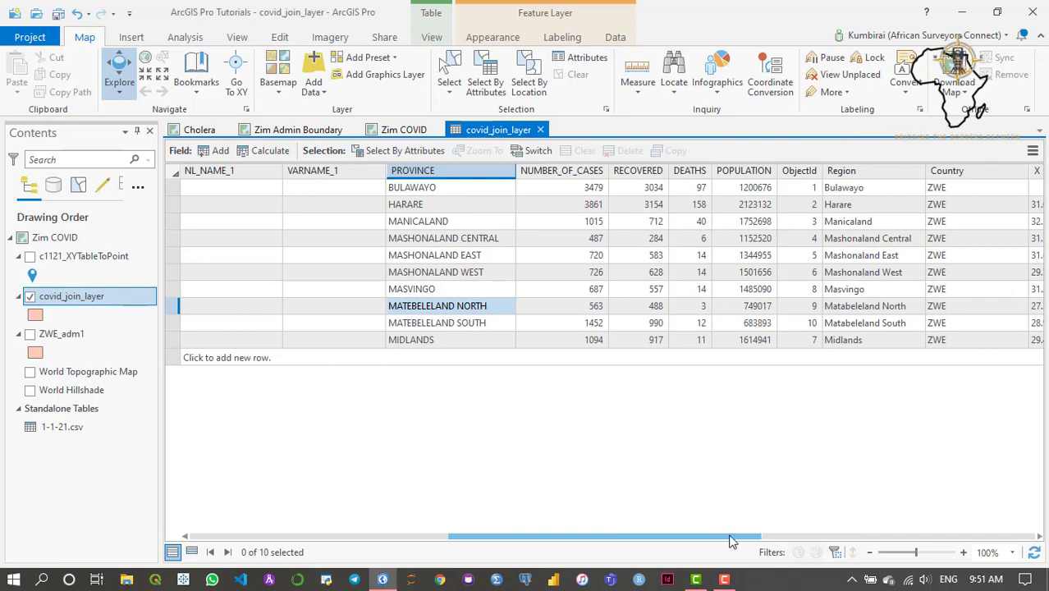
# Step: Change the BULAWAYO entry in the PROVINCE column to BULAWAYO METROPOLITAN
pyautogui.moveTo(732, 541); pyautogui.dragTo(711, 532)
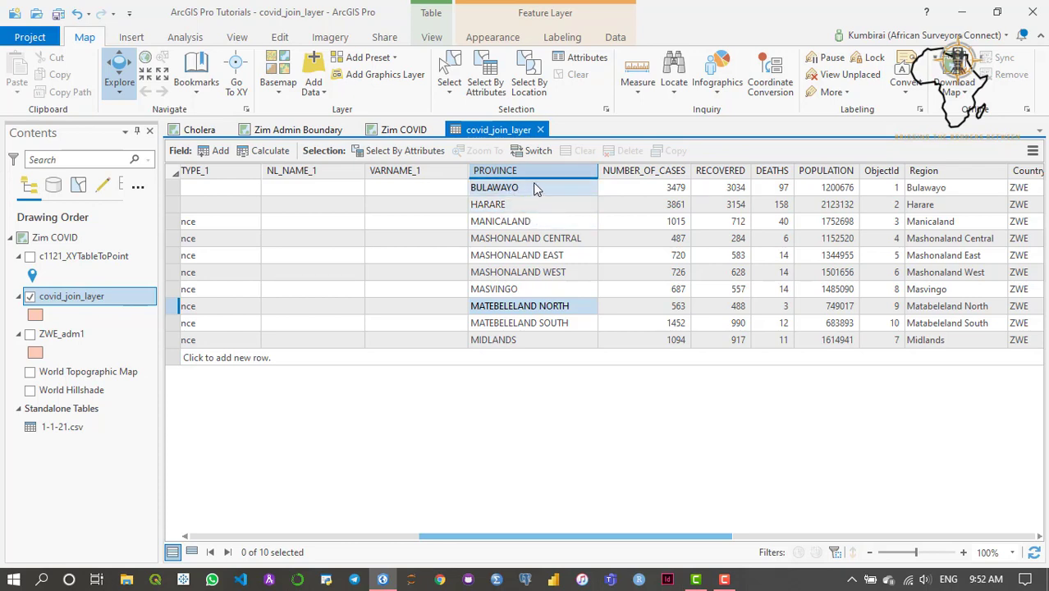
pyautogui.doubleClick(548, 190)
pyautogui.click(546, 187)
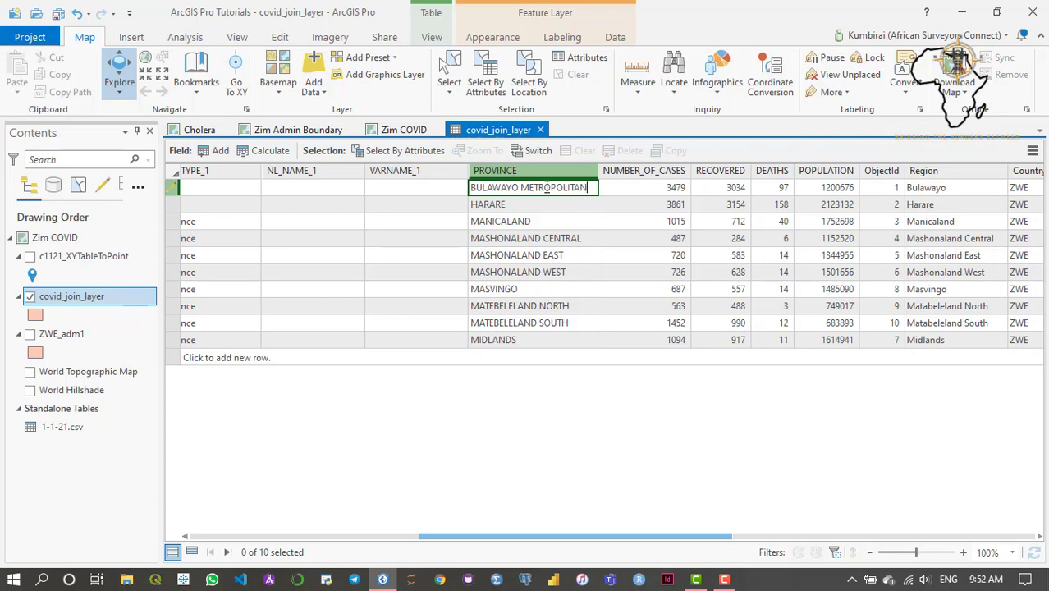
# Step: Change the HARARE entry in the PROVINCE column to HARARE METROPOLITAN and commit the edit
pyautogui.click(534, 211)
pyautogui.click(535, 211)
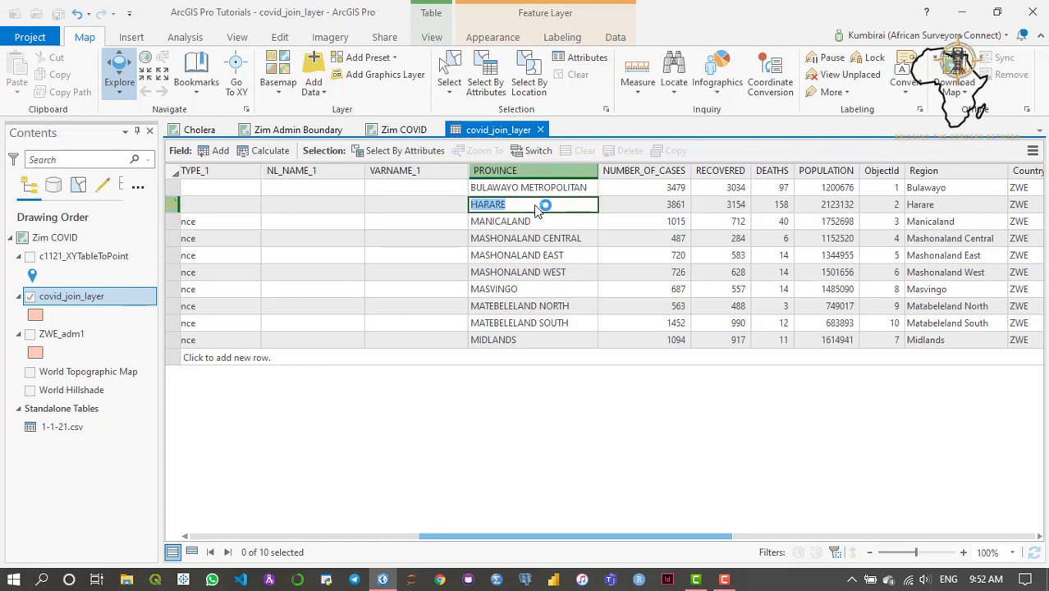
pyautogui.click(538, 211)
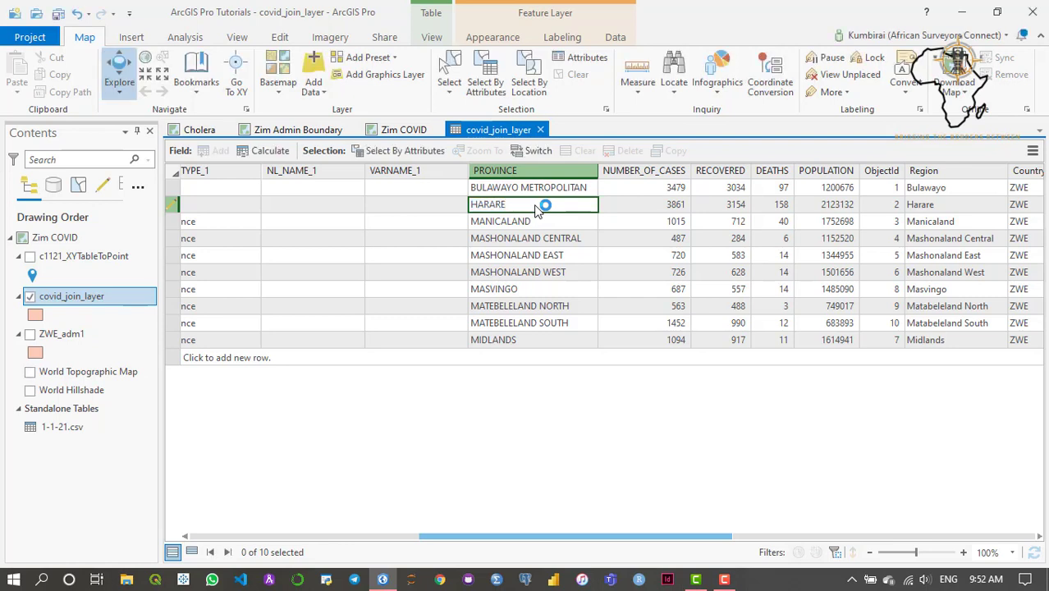
pyautogui.doubleClick(535, 206)
pyautogui.click(535, 205)
pyautogui.press('Return')
pyautogui.click(540, 257)
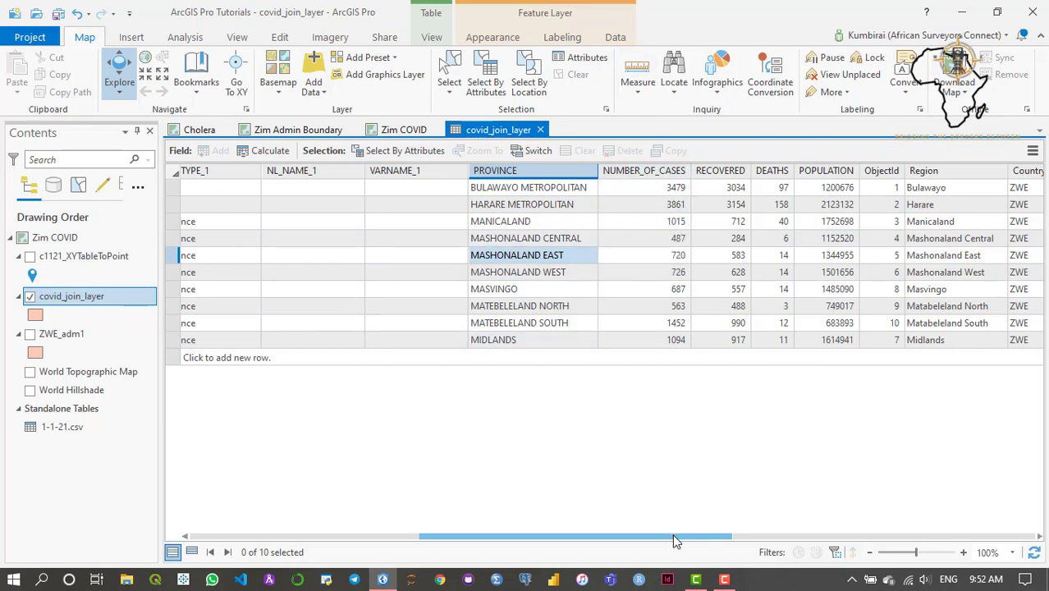
pyautogui.moveTo(760, 542); pyautogui.dragTo(846, 542)
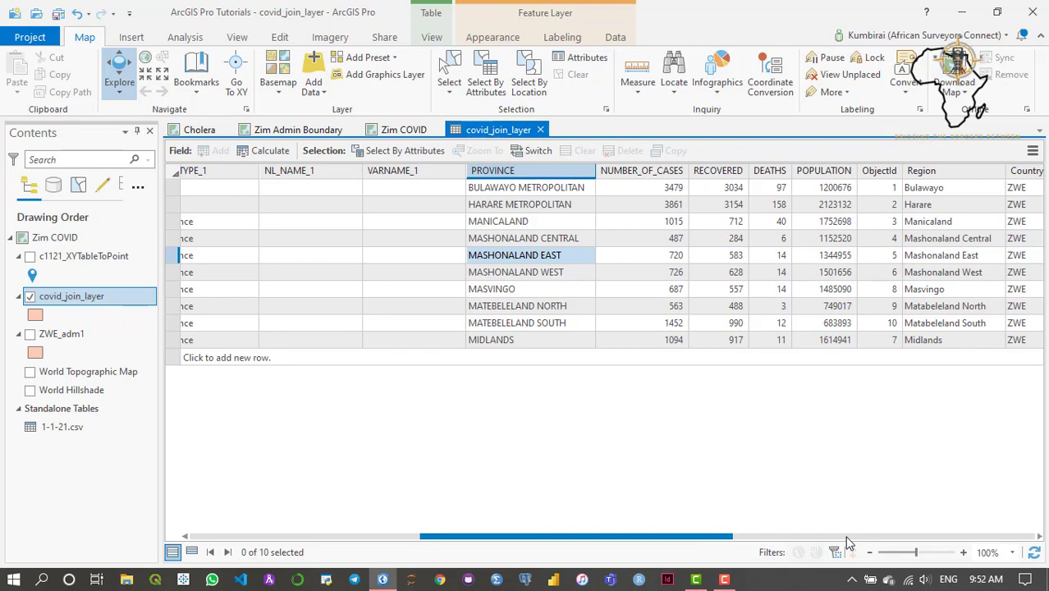
pyautogui.click(848, 543)
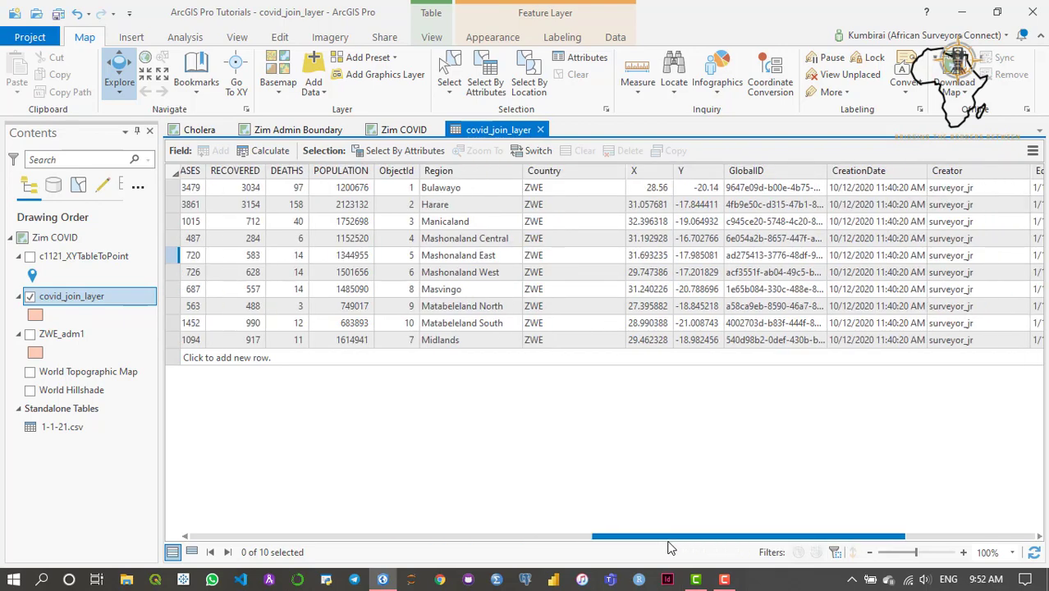
pyautogui.hscroll(-5, 667, 543)
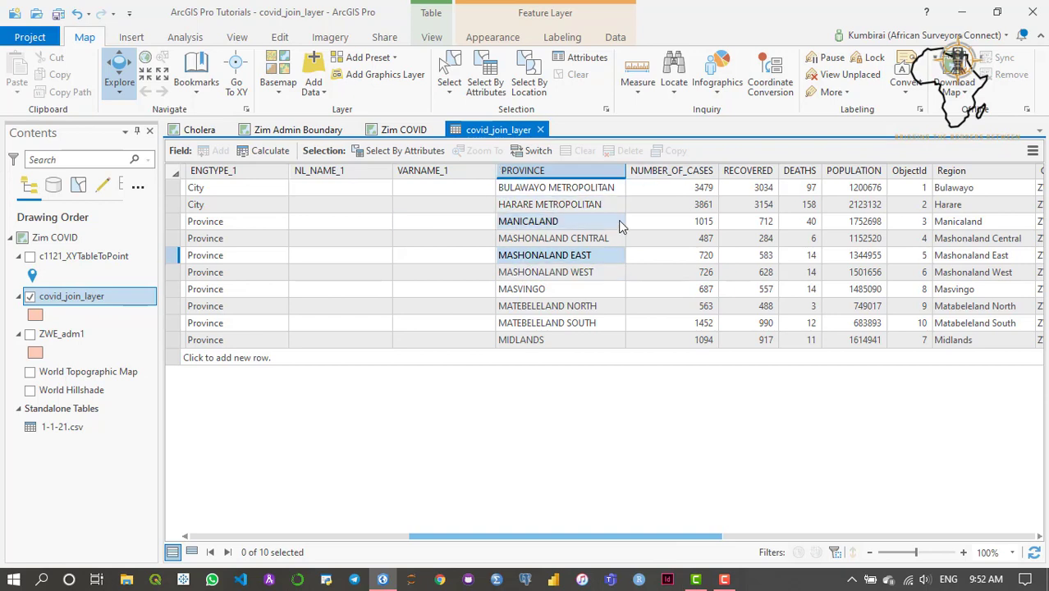
pyautogui.moveTo(677, 540); pyautogui.dragTo(771, 548)
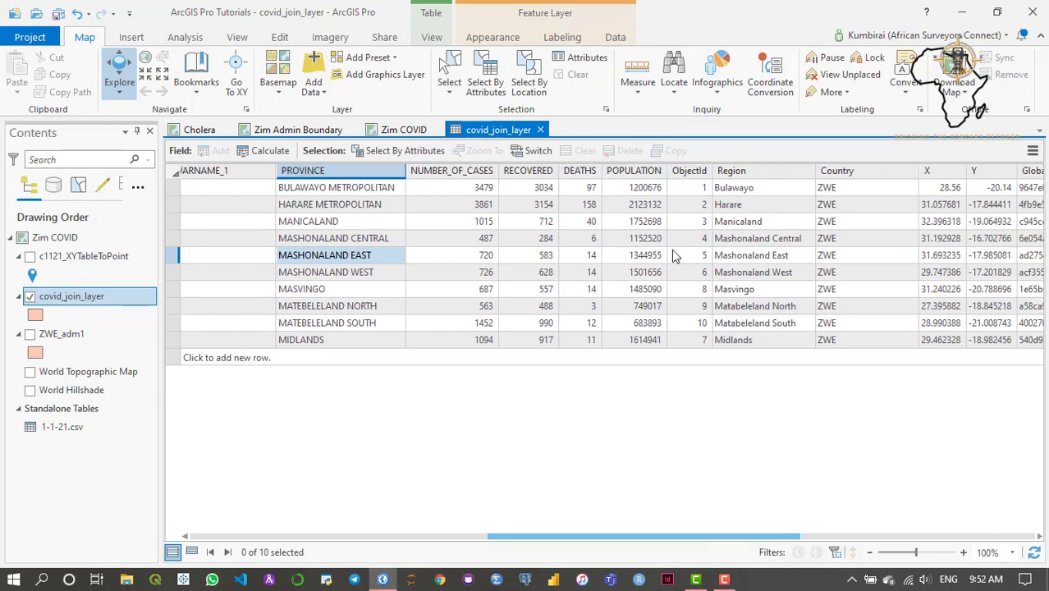